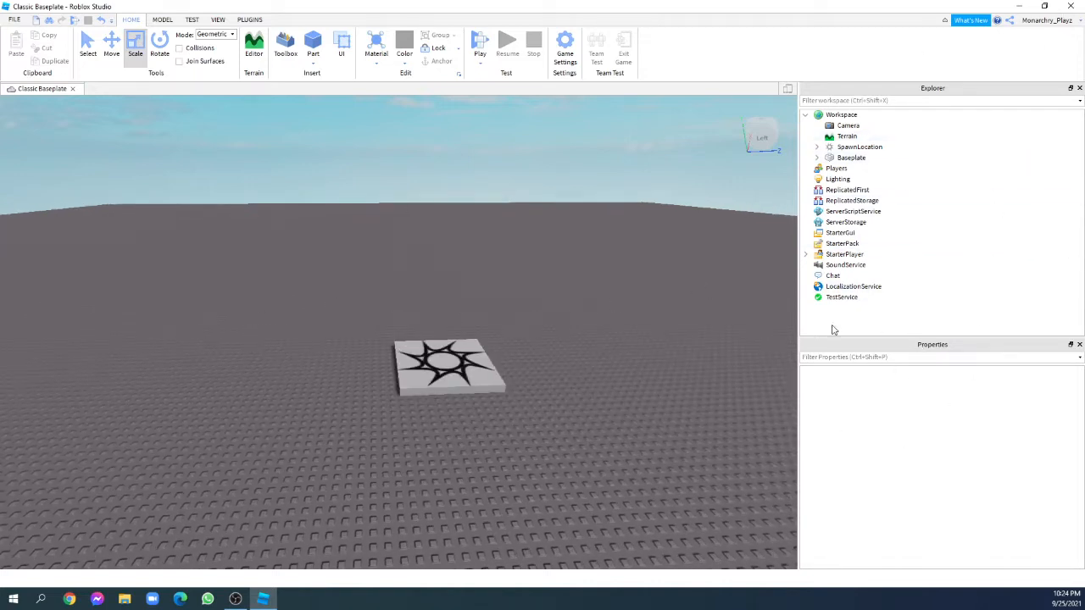
Step: Move the SpawnLocation a short distance across the baseplate and deselect it
scroll(700, 318, "down", 3)
scroll(525, 344, "up", 2)
scroll(320, 339, "down", 3)
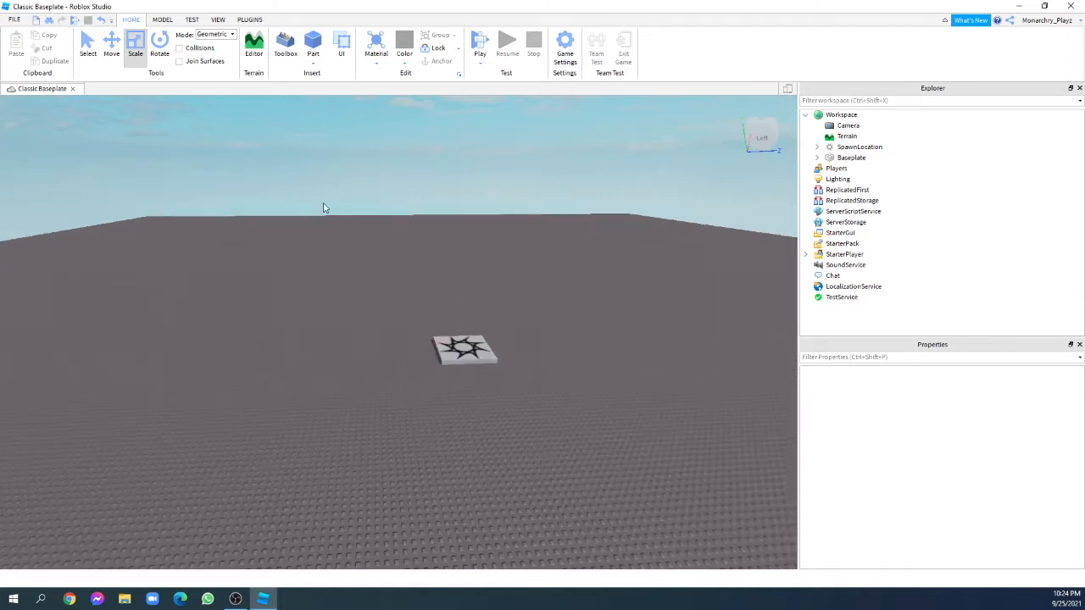
scroll(491, 353, "up", 3)
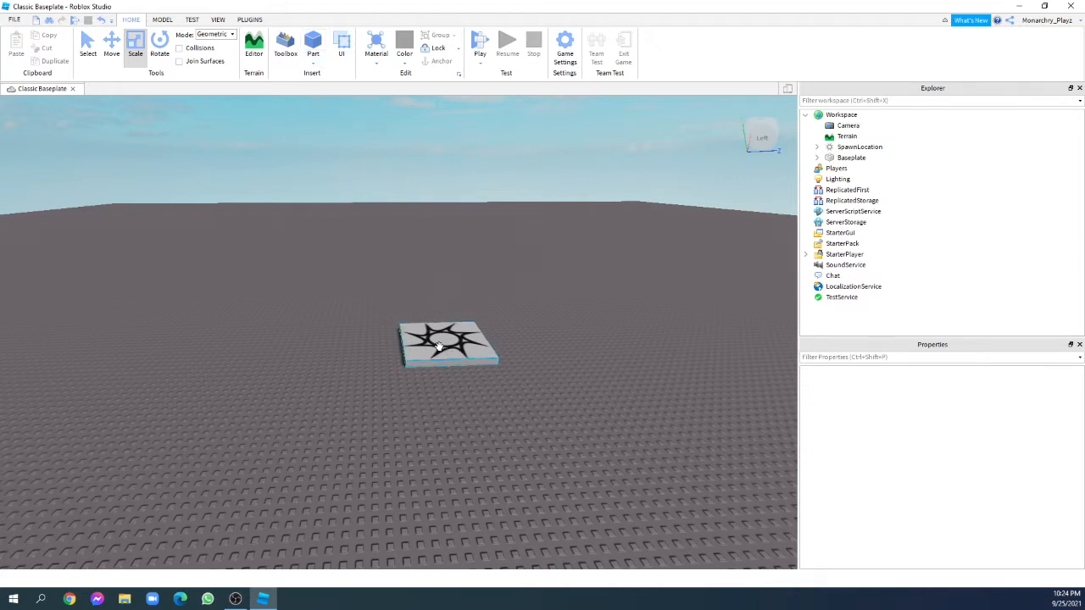
left_click_drag(439, 346, 509, 343)
scroll(451, 312, "down", 3)
scroll(432, 331, "up", 2)
scroll(380, 377, "down", 2)
scroll(363, 254, "up", 5)
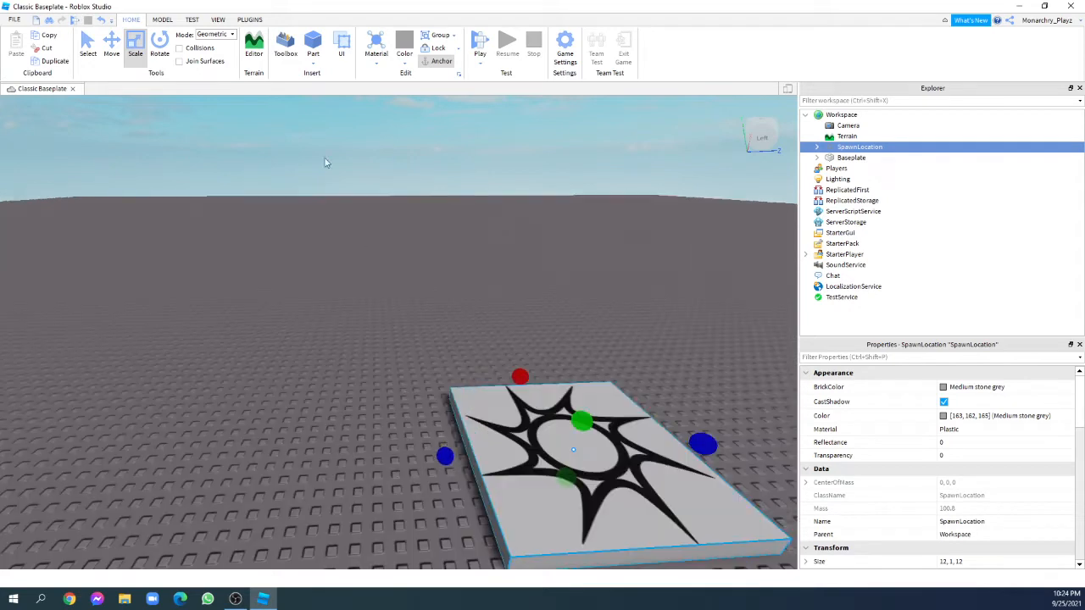
left_click(346, 157)
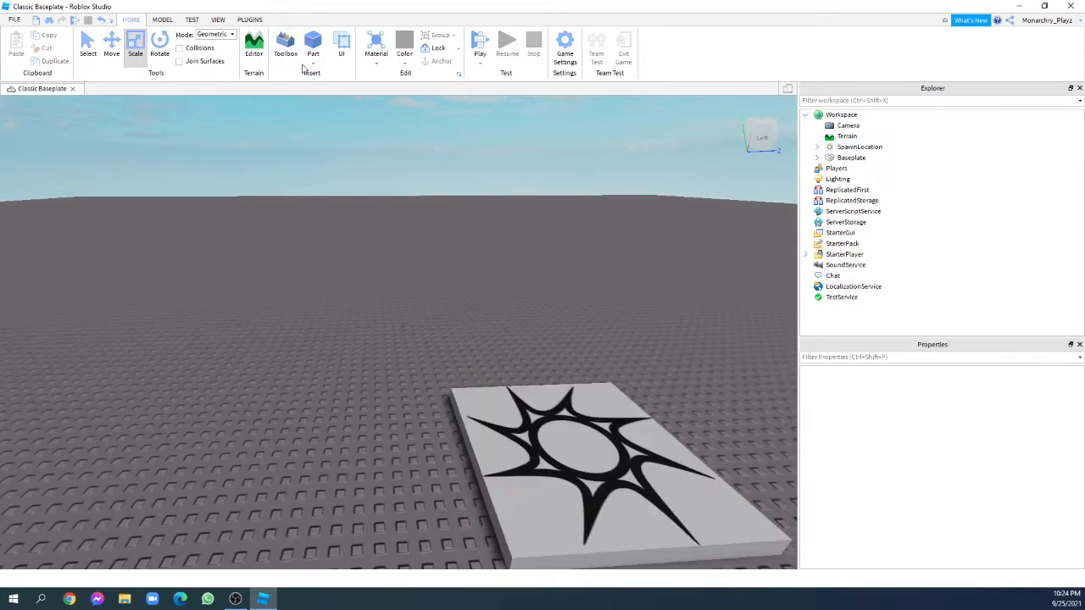
Step: Insert a block part beside the SpawnLocation and scale it to about 4 × 2.67 × 5.46
left_click(313, 49)
scroll(321, 338, "up", 2)
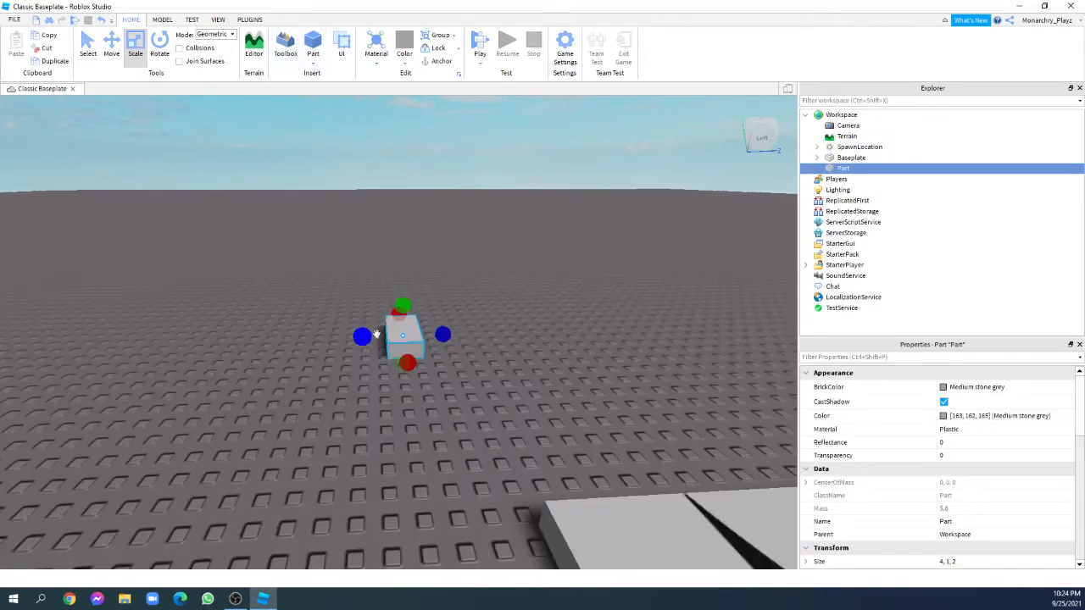
left_click_drag(320, 338, 307, 334)
left_click_drag(387, 305, 407, 275)
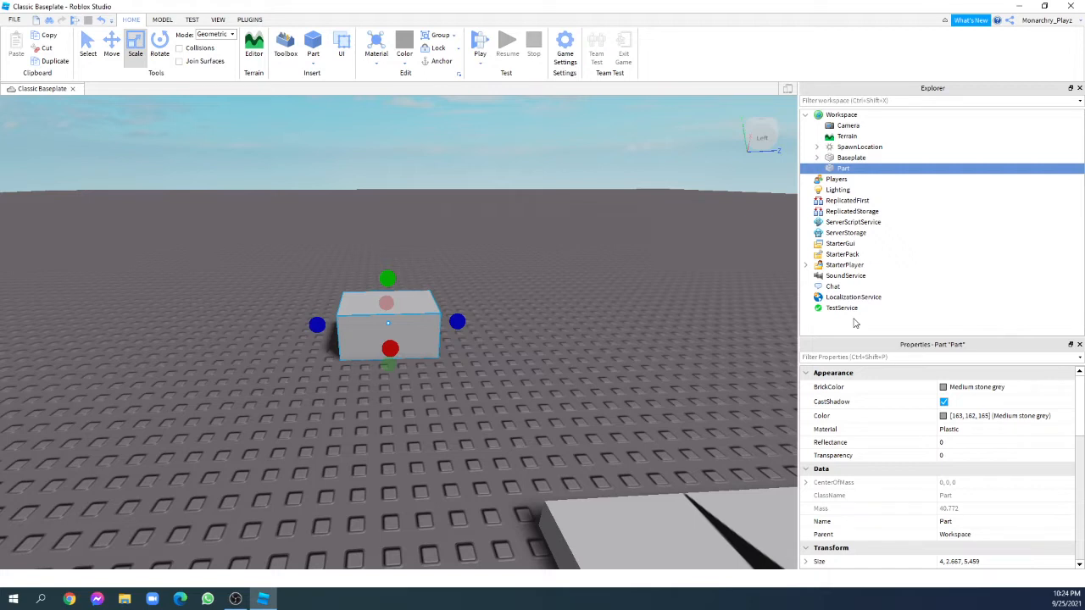
Step: Scale the part further to about 4.77 × 3.37 × 5.42
left_click_drag(387, 278, 387, 266)
left_click_drag(391, 343, 400, 351)
right_click_drag(457, 329, 464, 319)
scroll(456, 329, "up", 3)
scroll(455, 329, "down", 4)
scroll(462, 320, "up", 3)
scroll(464, 319, "down", 3)
scroll(464, 318, "up", 2)
left_click_drag(479, 356, 476, 359)
scroll(496, 370, "down", 3)
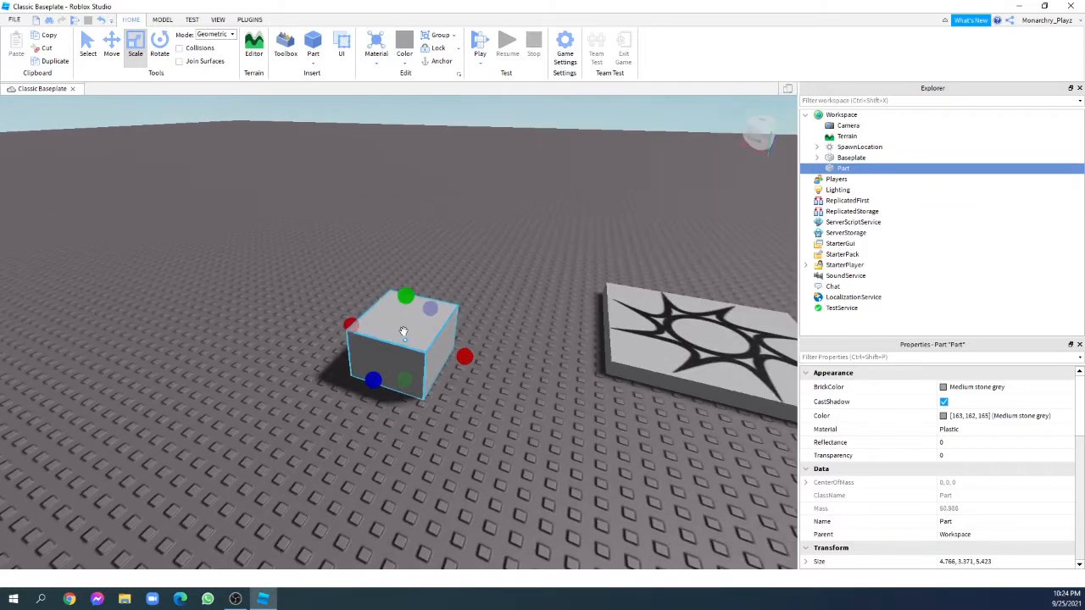
Step: Shrink the part on all three axes to about 4.38 × 2.77 × 5.06
left_click_drag(405, 296, 408, 303)
left_click_drag(475, 366, 464, 364)
left_click_drag(371, 394, 375, 388)
scroll(441, 346, "up", 3)
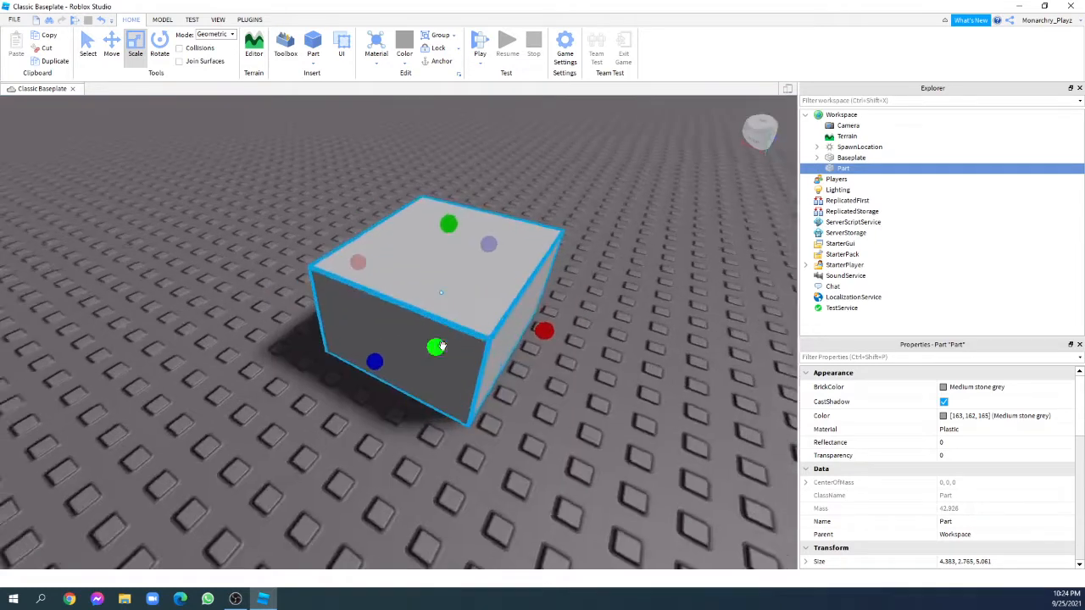
Step: Move the scaled part a short distance across the baseplate
key("d")
right_click_drag(442, 345, 442, 345)
key("w")
key("d")
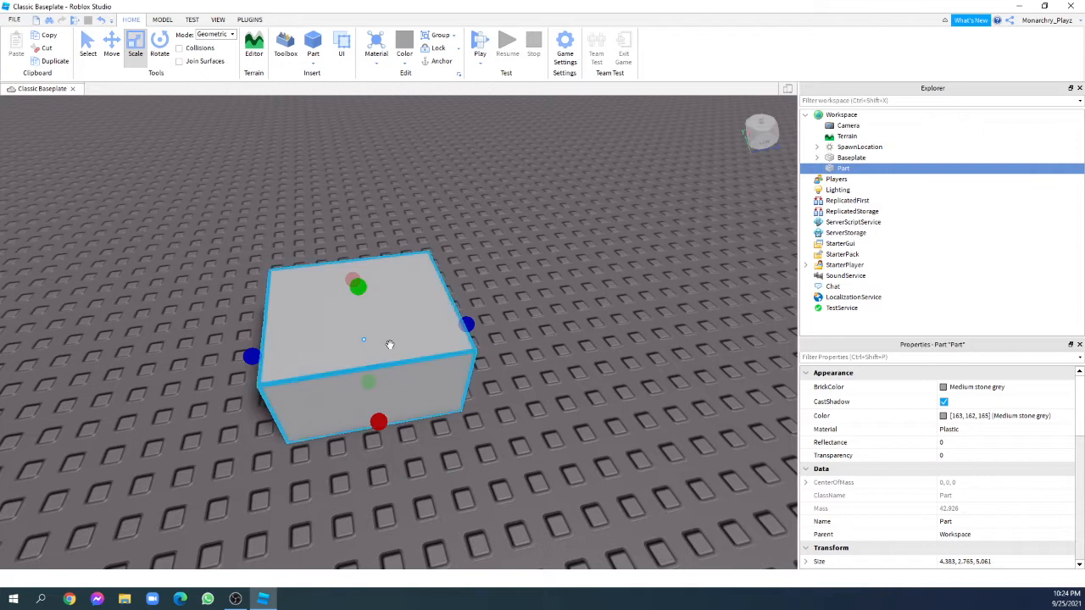
left_click_drag(382, 356, 407, 350)
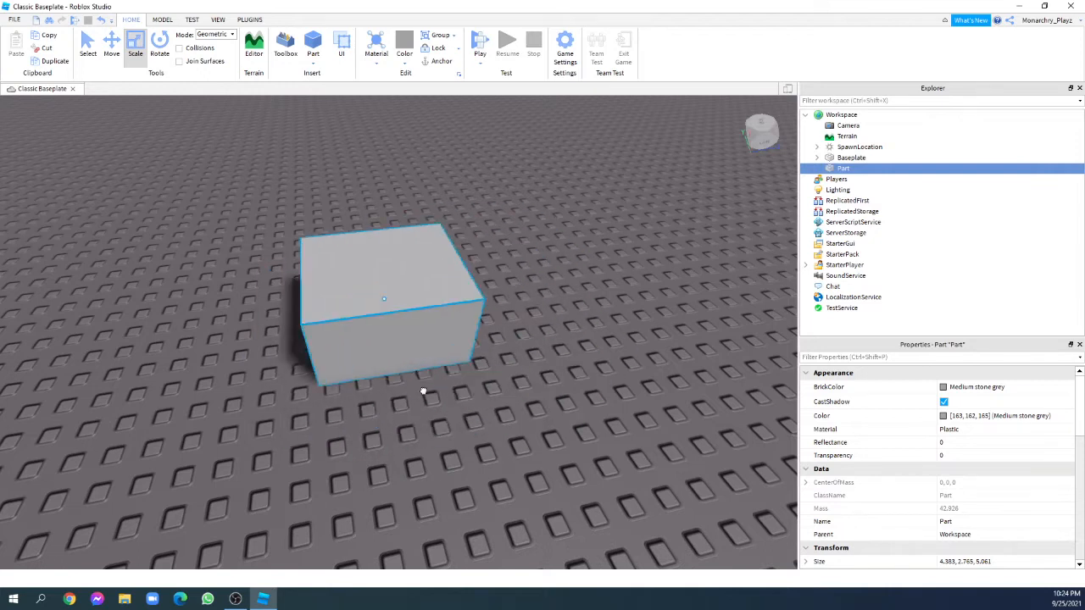
scroll(527, 303, "down", 3)
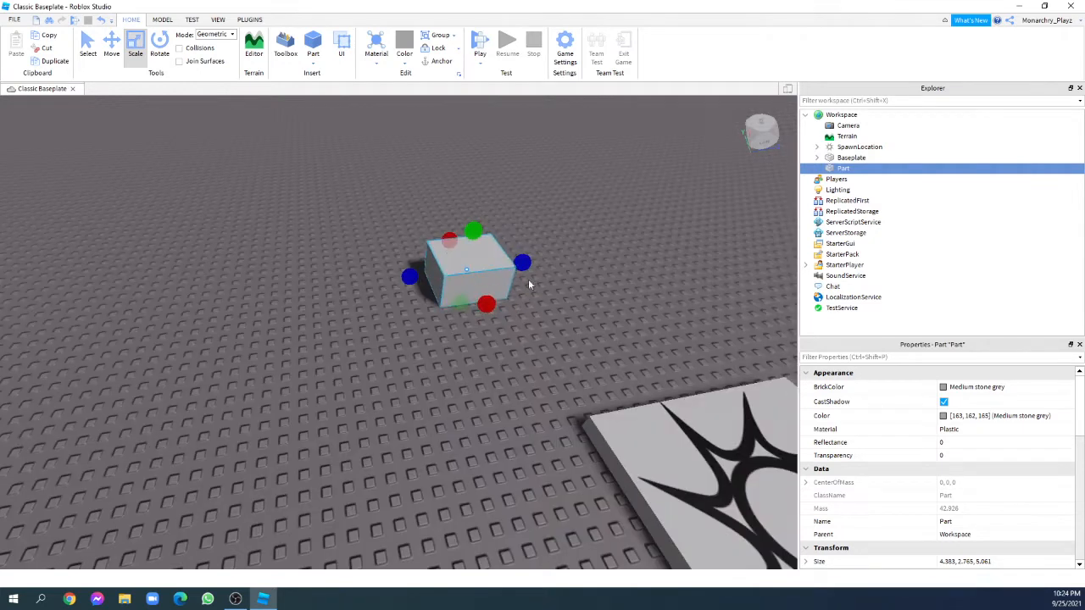
scroll(528, 284, "down", 2)
scroll(422, 320, "up", 5)
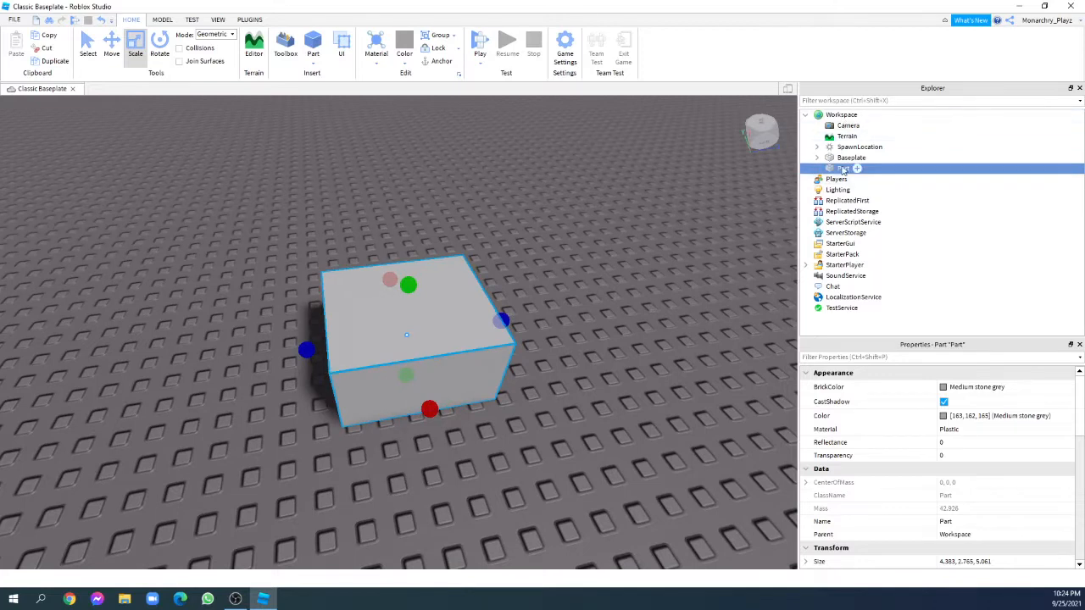
Step: Select the Baseplate, then reselect the block part and shift it slightly across the baseplate
left_click(882, 158)
left_click(434, 333)
left_click_drag(379, 351, 424, 344)
scroll(531, 284, "down", 3)
scroll(509, 317, "up", 3)
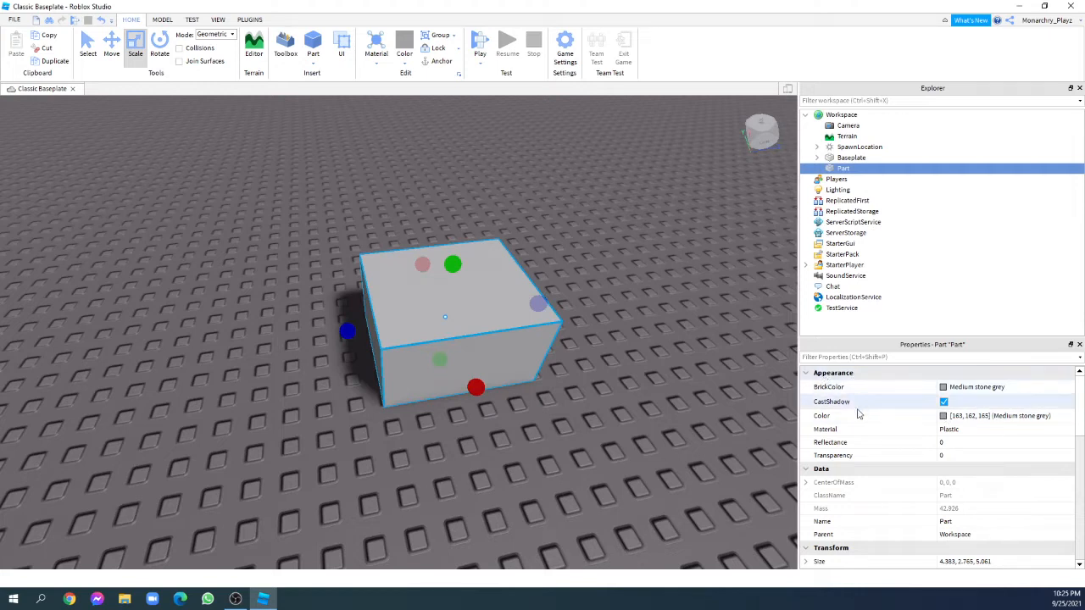
Step: Look through the part's properties and set its BrickColor to New Yeller
scroll(856, 398, "down", 4)
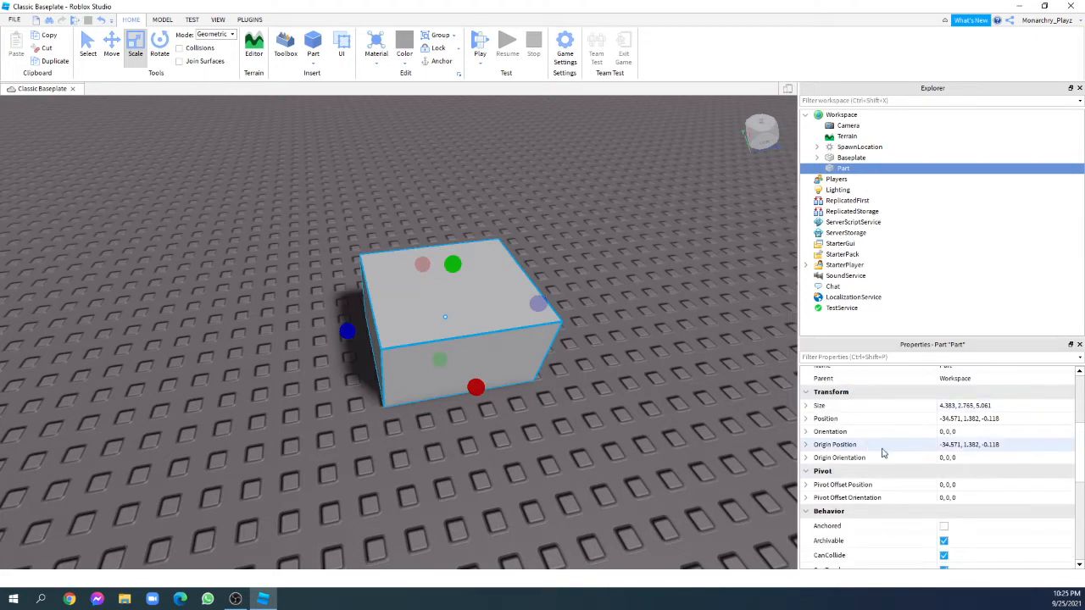
scroll(881, 453, "down", 3)
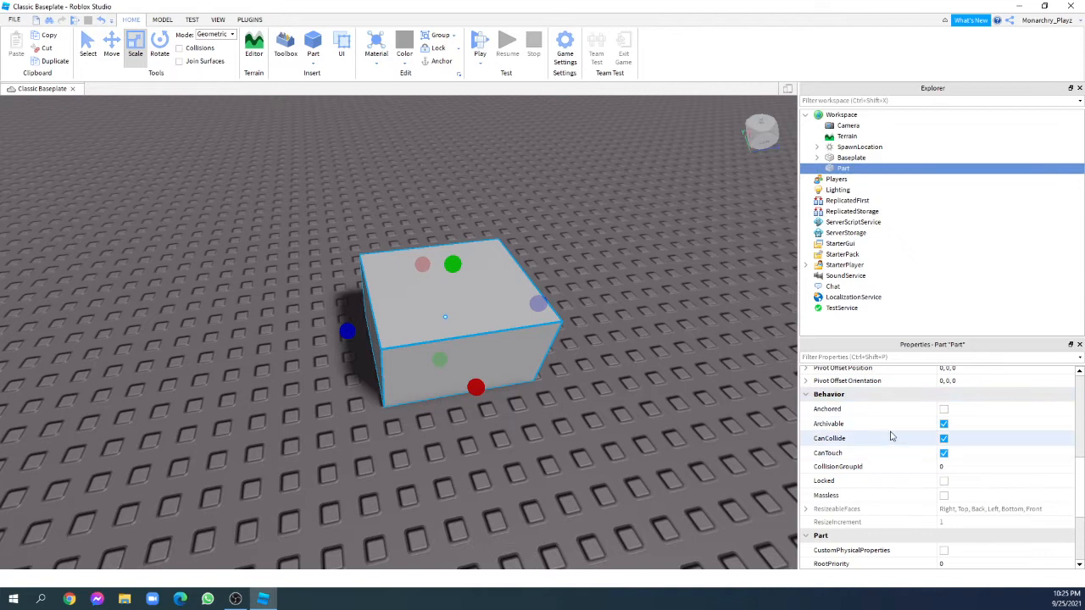
scroll(892, 437, "up", 7)
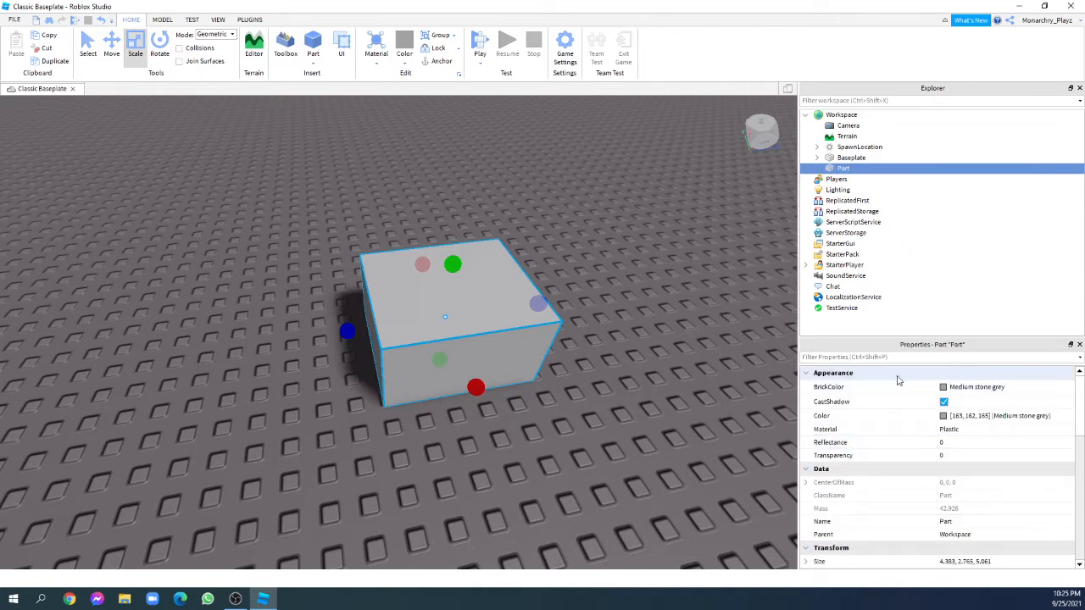
left_click(949, 386)
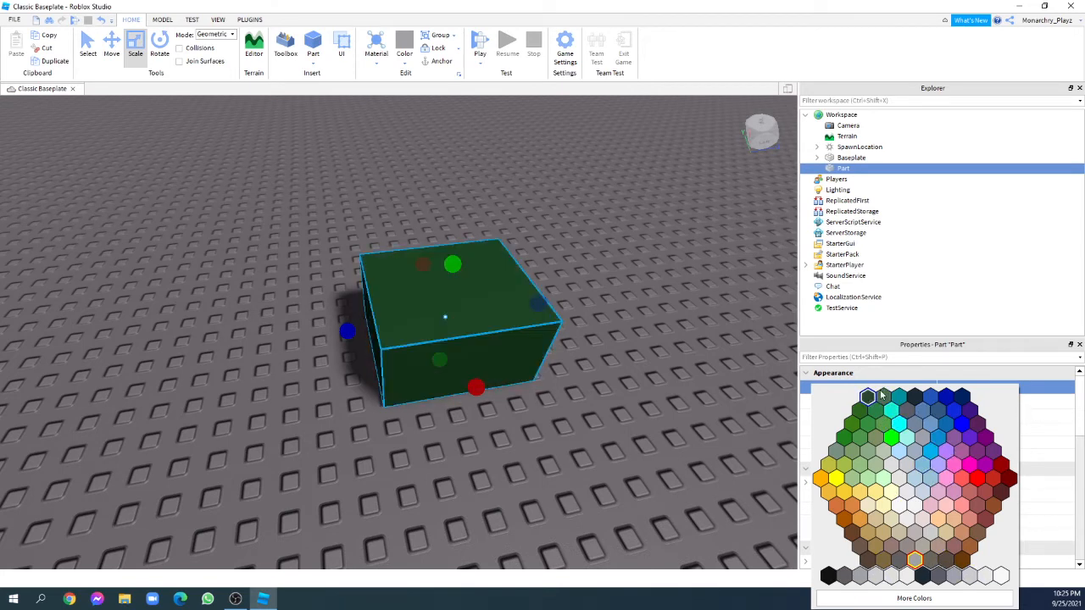
left_click(848, 484)
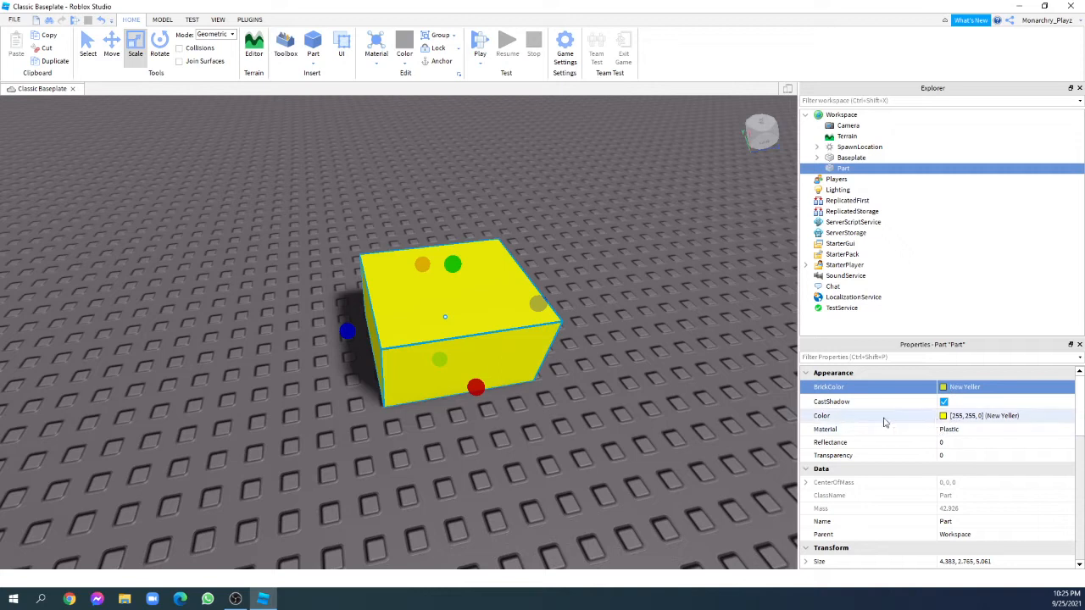
Step: Switch the yellow part's CastShadow off and back on to compare its shadow
right_click_drag(432, 264, 432, 263)
left_click(943, 403)
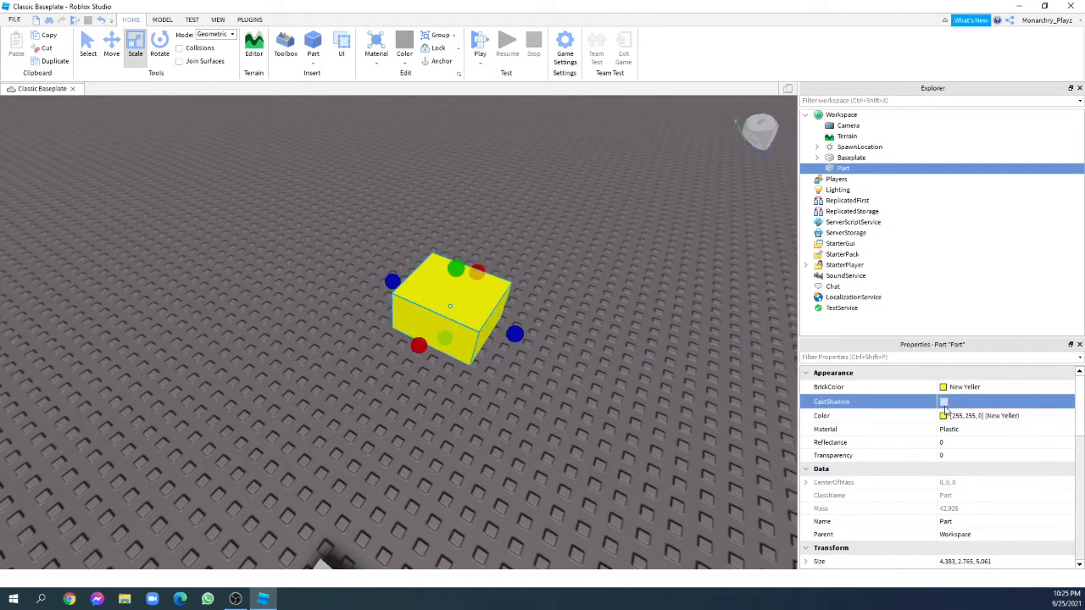
scroll(522, 355, "up", 4)
right_click_drag(445, 266, 445, 266)
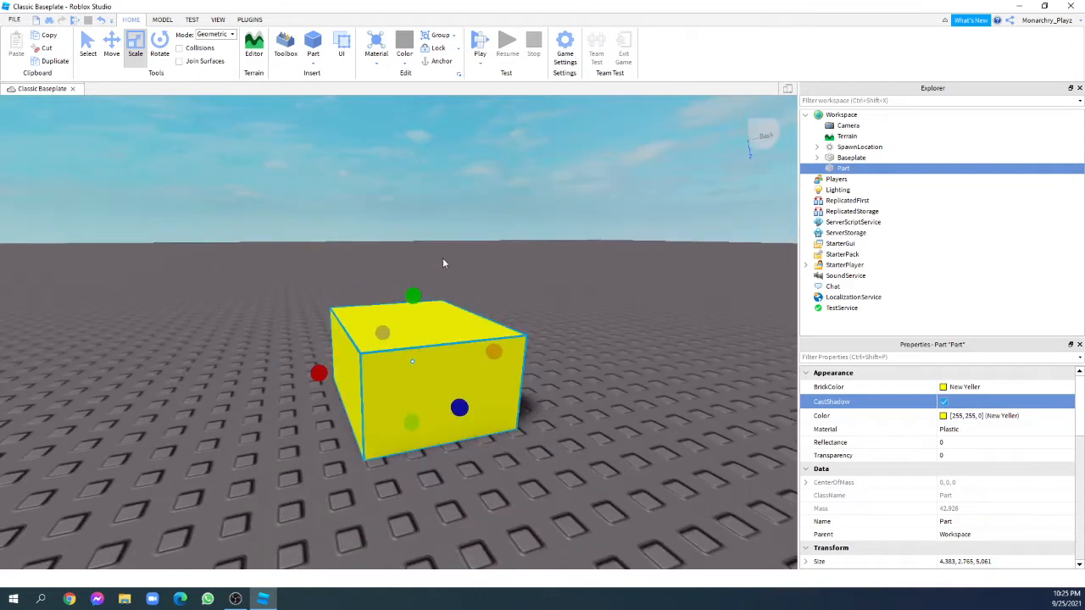
Step: Reposition the sun with the Drag Sun plugin so the part's shadow falls beside it, and end the plugin
left_click(249, 26)
right_click_drag(458, 167, 482, 39)
left_click_drag(457, 219, 503, 212)
right_click_drag(540, 303, 539, 303)
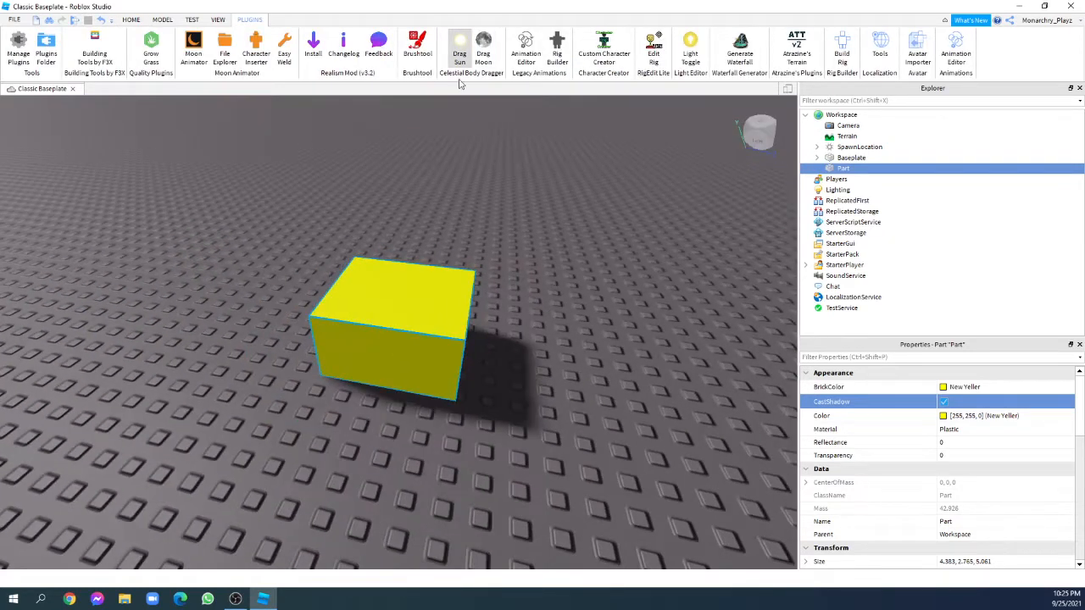
left_click(462, 52)
Step: Examine the part's shadow from several viewpoints and move the part a short distance on the baseplate
key("s")
key("w")
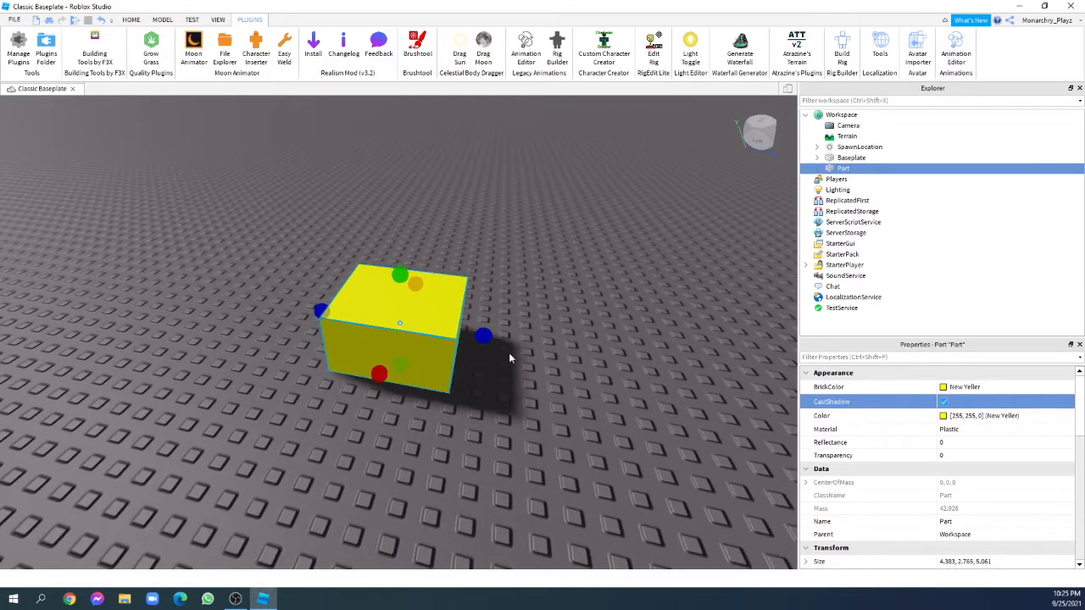
key("d")
right_click_drag(438, 400, 438, 400)
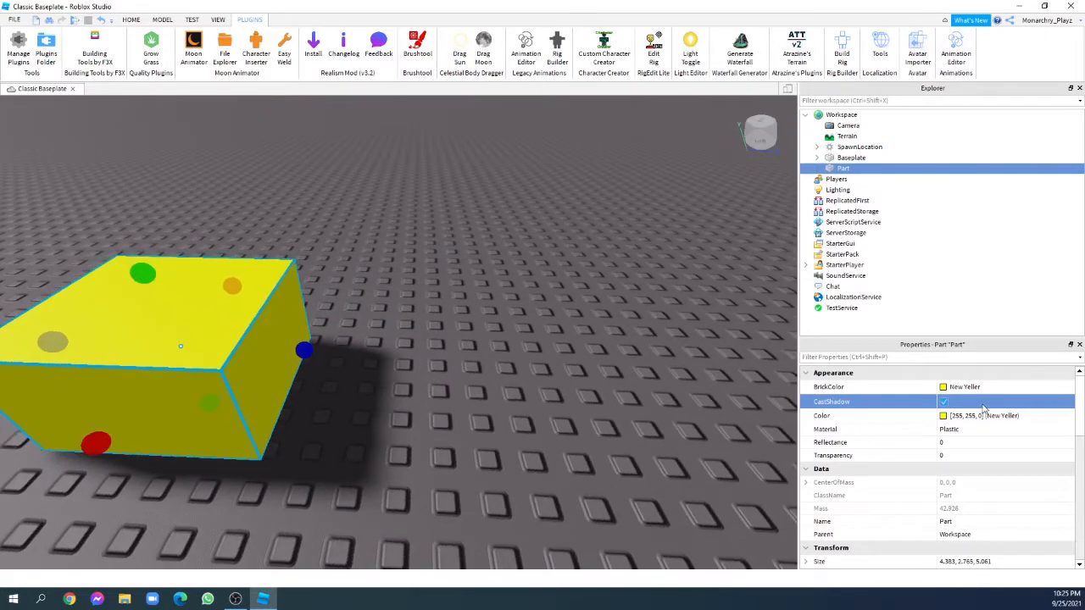
key("s")
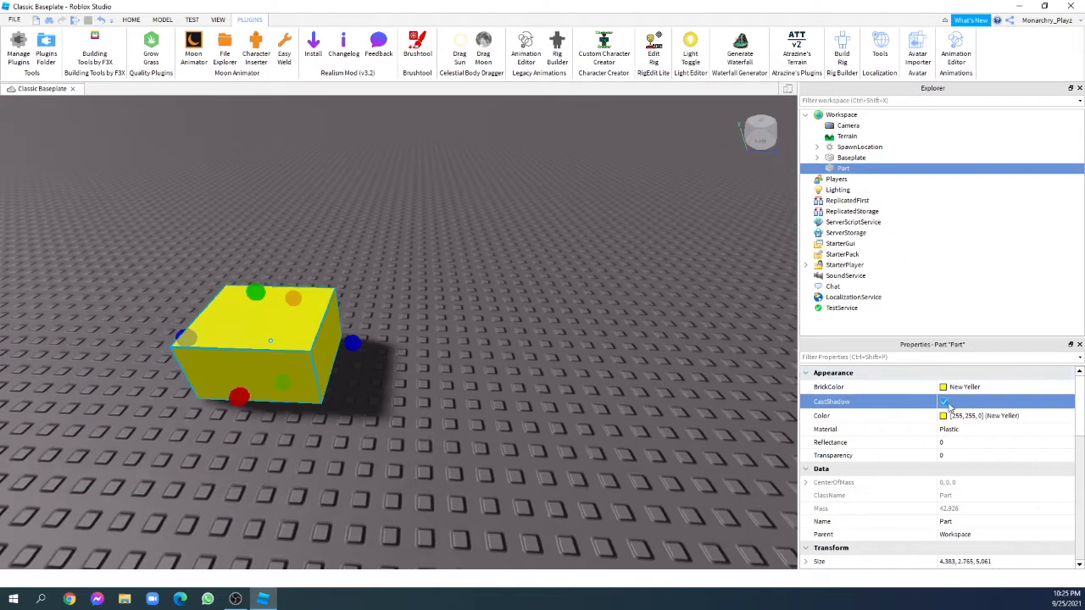
key("w")
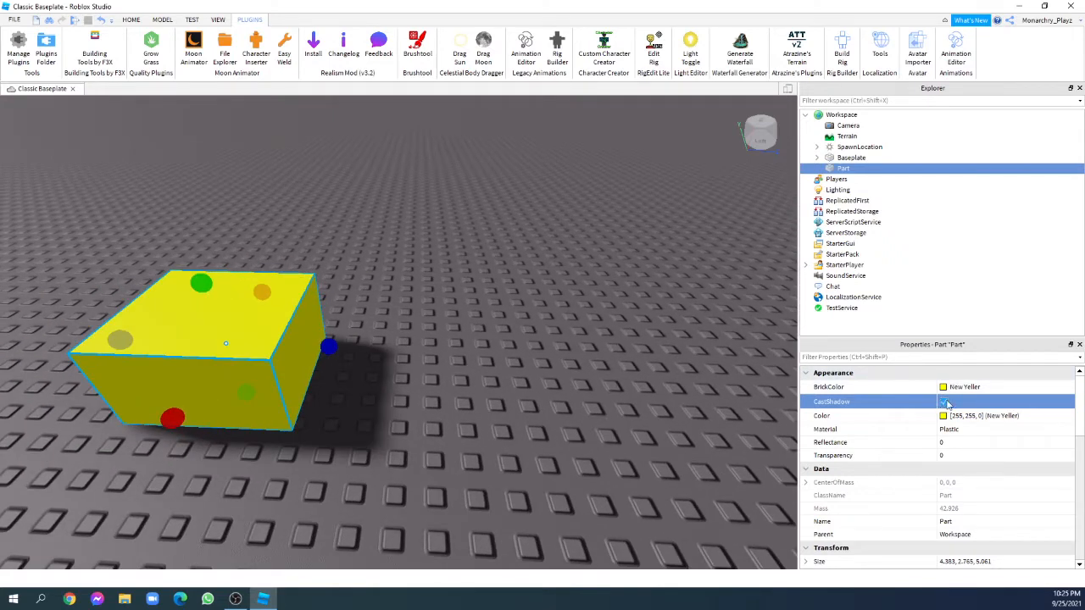
key("s")
key("w")
key("a")
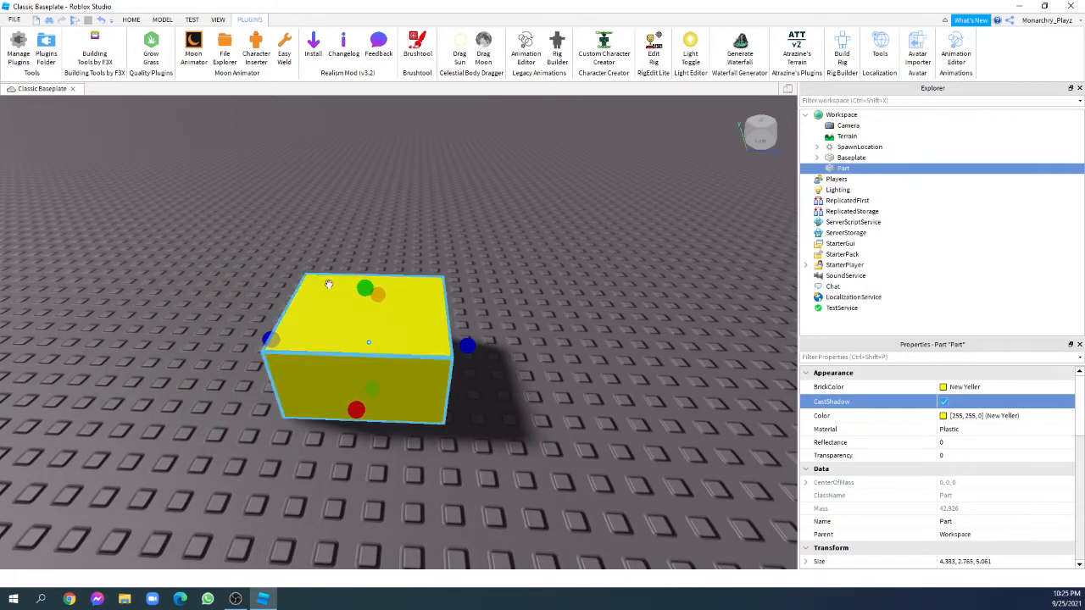
left_click_drag(371, 373, 480, 376)
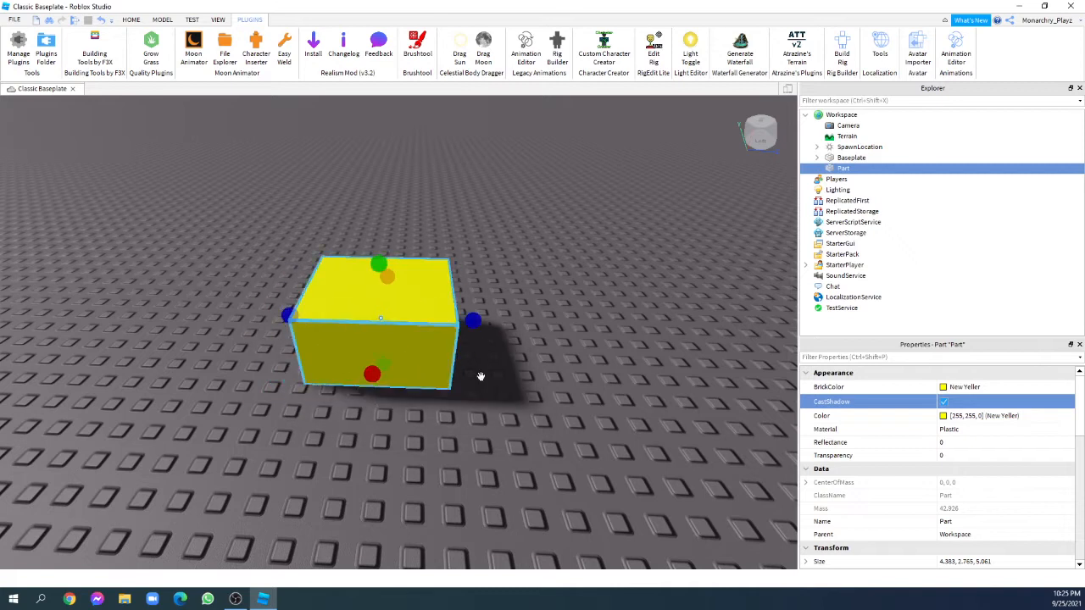
Step: Turn off the part's CastShadow, move the part slightly, and turn CastShadow back on
left_click(942, 402)
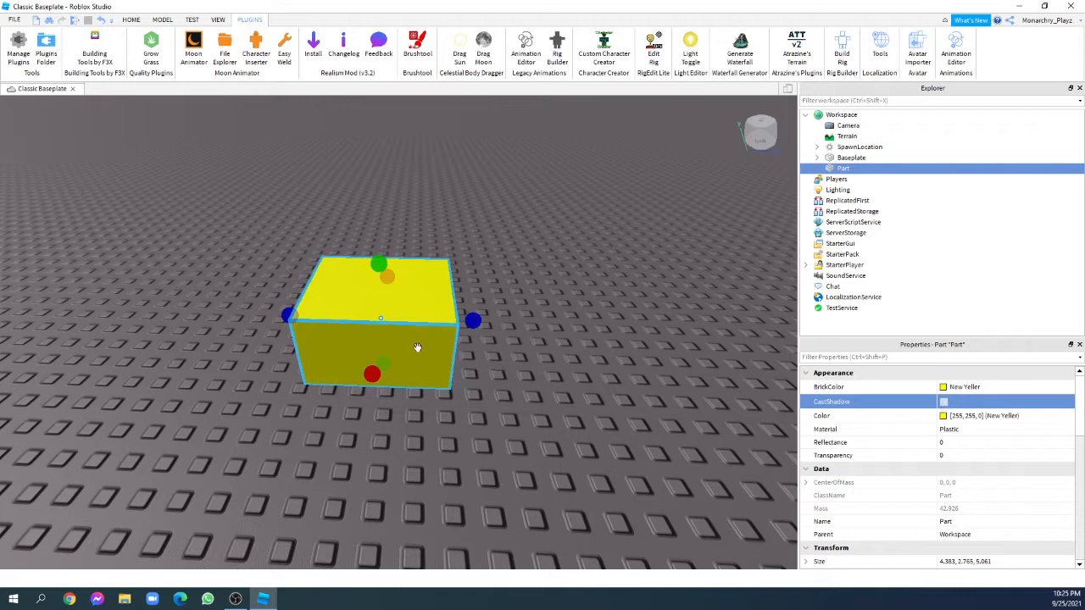
left_click_drag(390, 375, 467, 422)
left_click(944, 402)
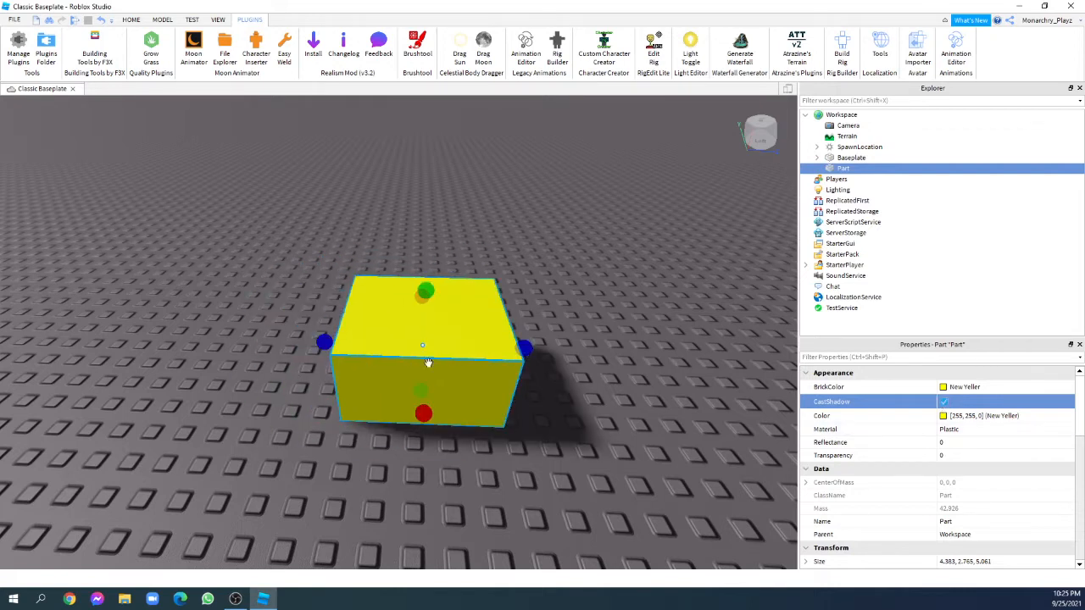
Step: Set the part's Color to a pale green, RGB 228, 255, 219
left_click(943, 415)
left_click_drag(630, 246, 608, 252)
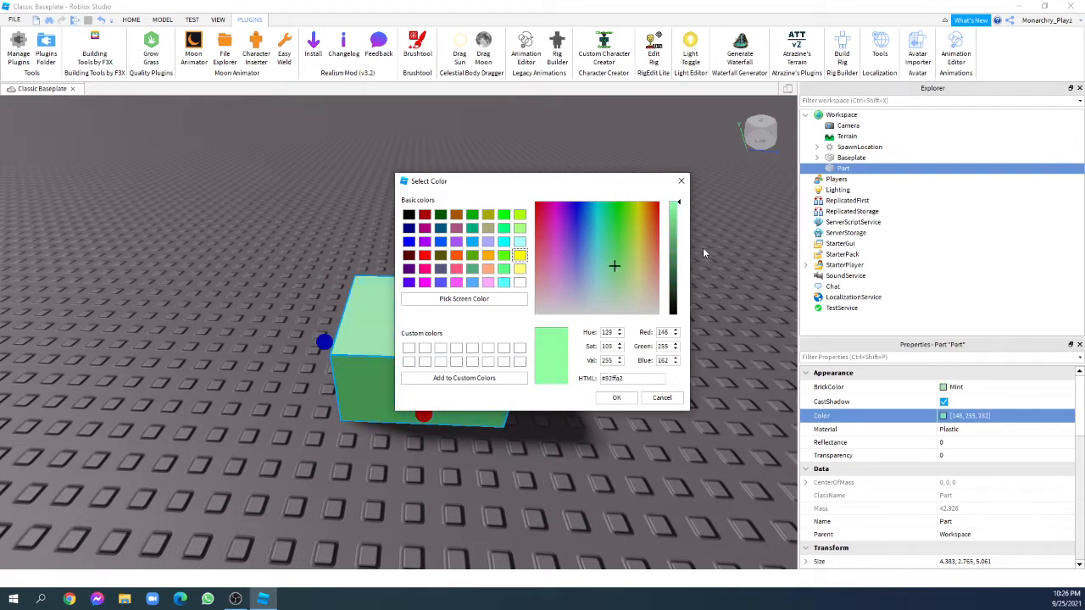
left_click(625, 290)
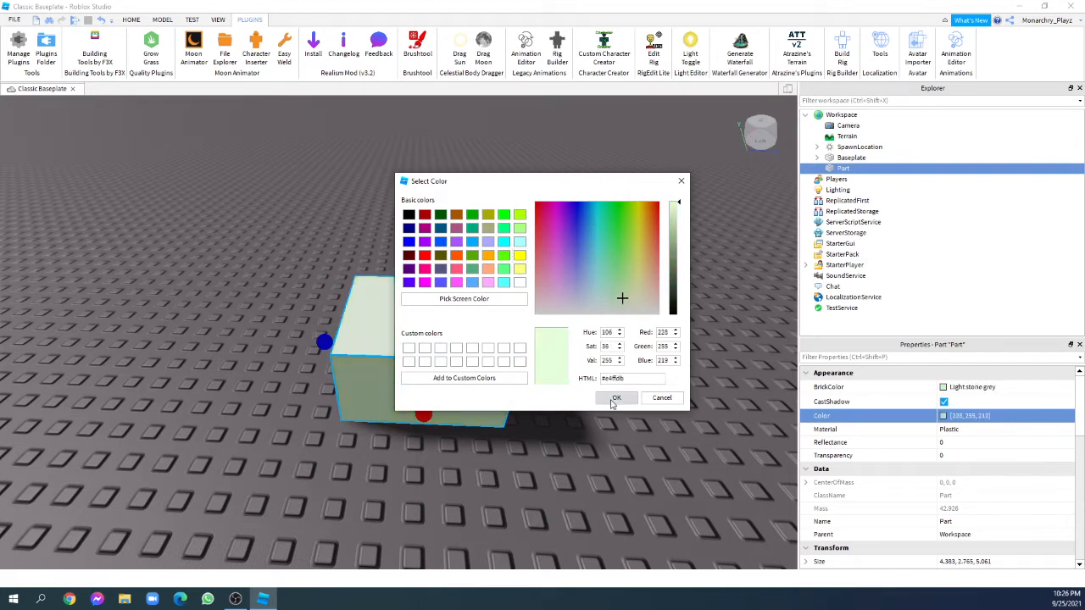
left_click(616, 399)
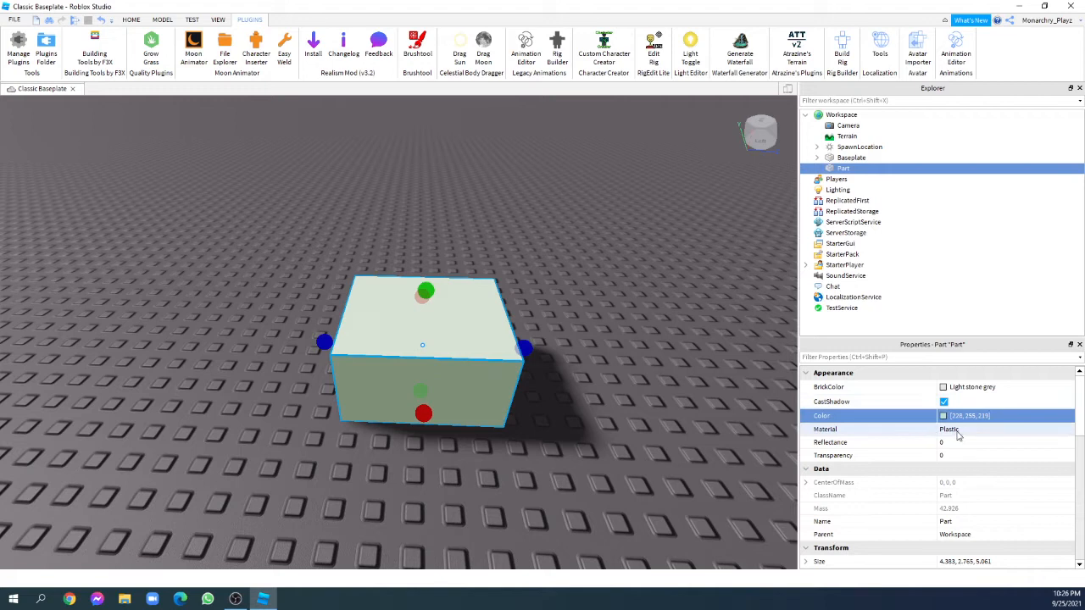
Step: Change the part's Material to Neon
left_click(954, 429)
scroll(988, 496, "down", 4)
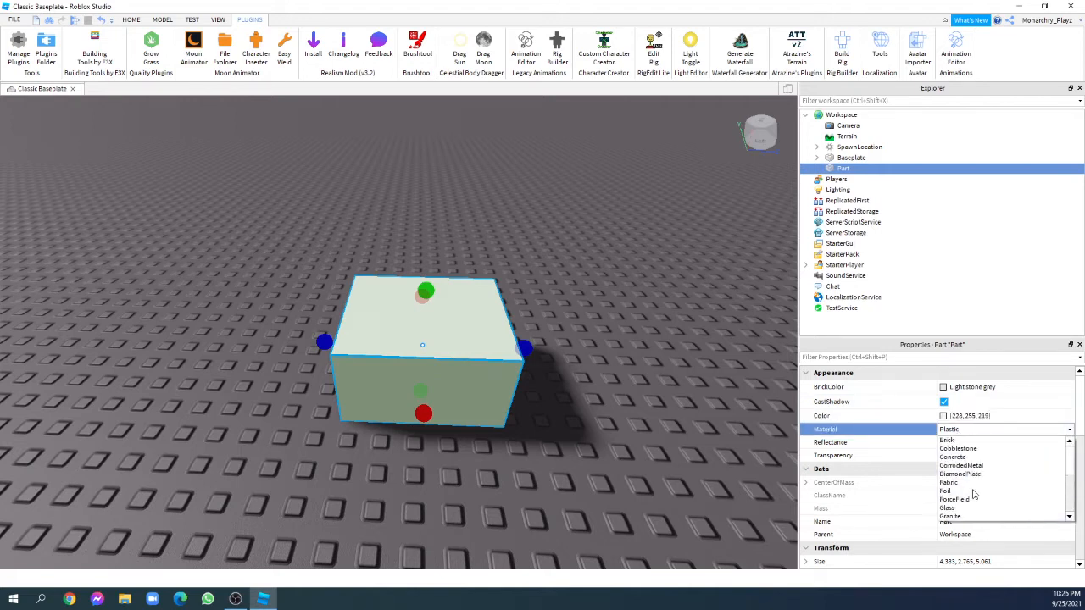
scroll(981, 496, "up", 4)
scroll(995, 466, "down", 4)
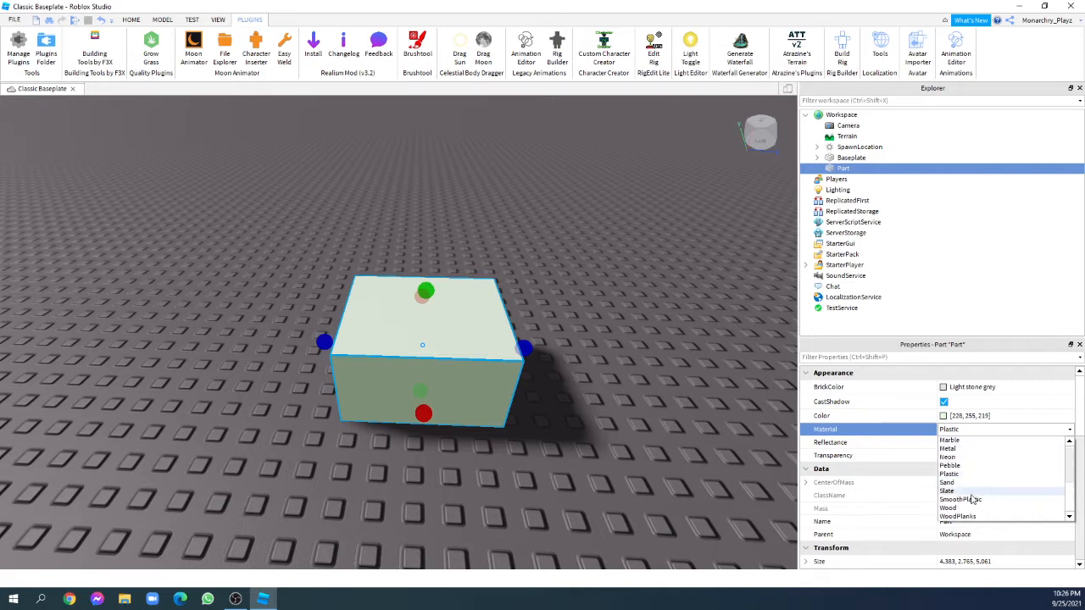
left_click(948, 457)
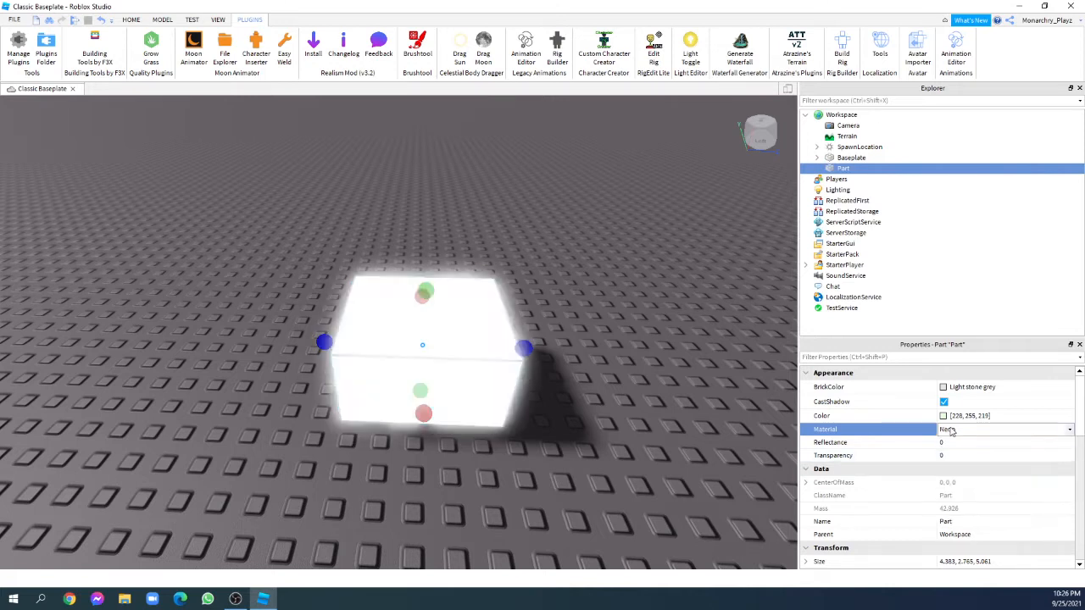
Step: Move the part slightly on the baseplate and change its Material to Sand
left_click_drag(474, 351, 496, 371)
left_click(975, 429)
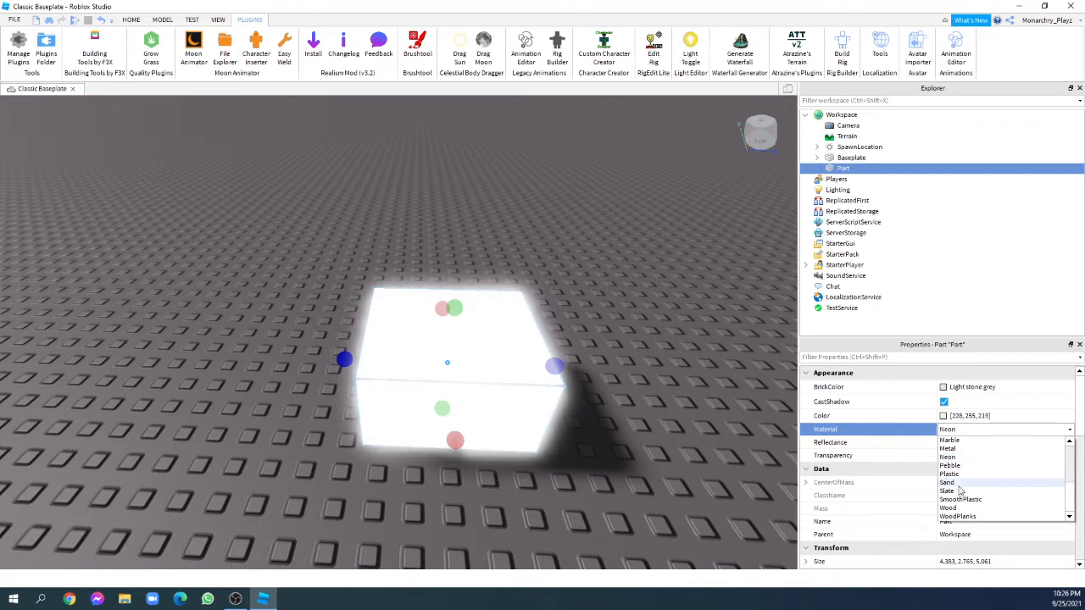
left_click(956, 482)
scroll(457, 324, "down", 5)
scroll(458, 326, "up", 5)
Step: Examine the sand texture from near and far while moving the part short distances across the baseplate
left_click_drag(477, 424, 373, 410)
scroll(453, 349, "down", 4)
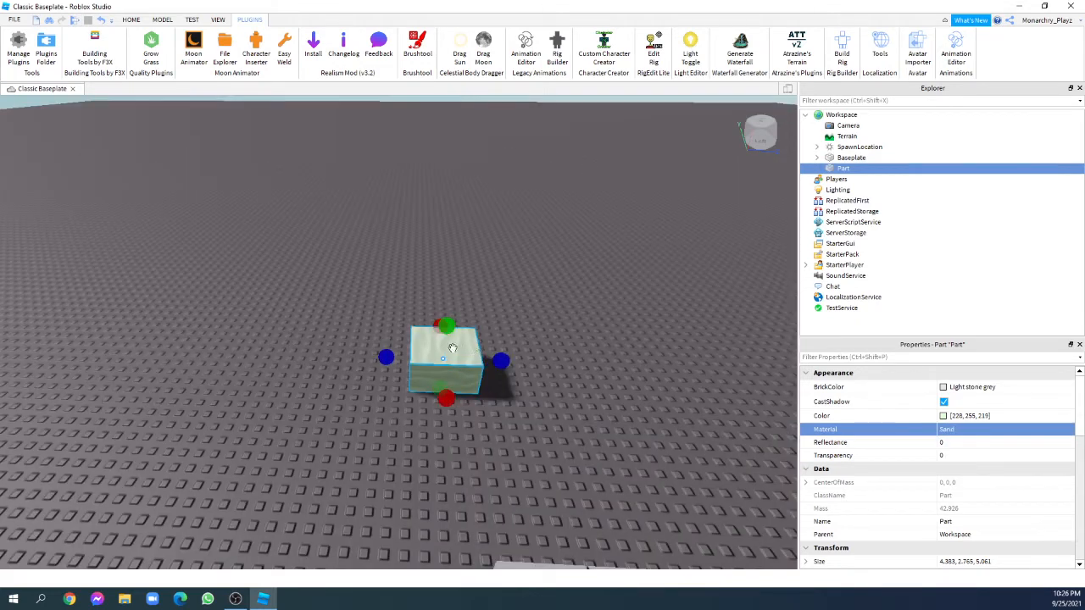
scroll(452, 348, "up", 4)
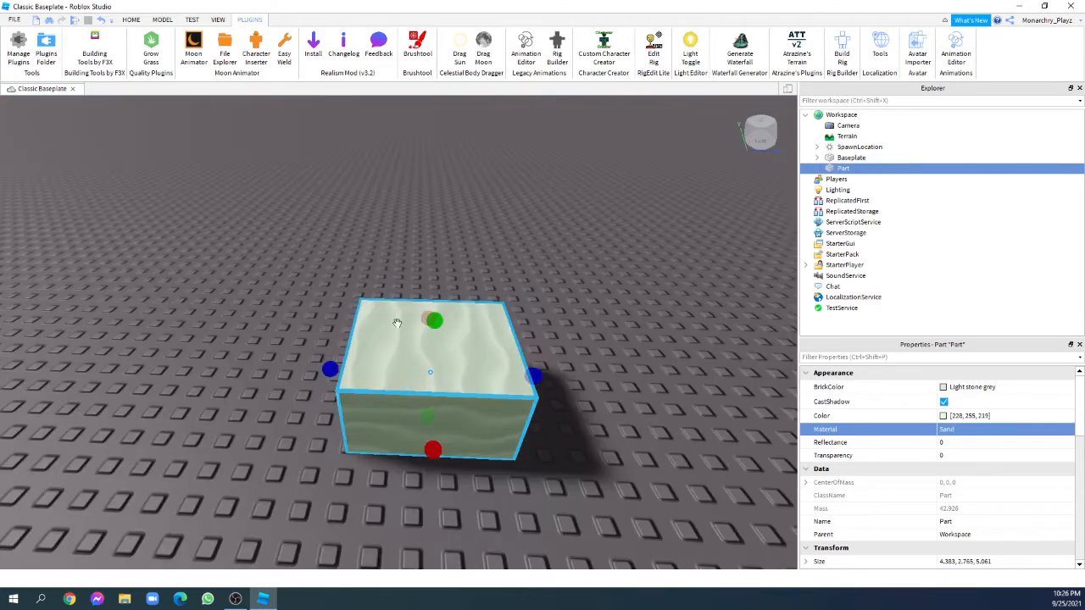
scroll(516, 356, "down", 6)
scroll(494, 340, "up", 2)
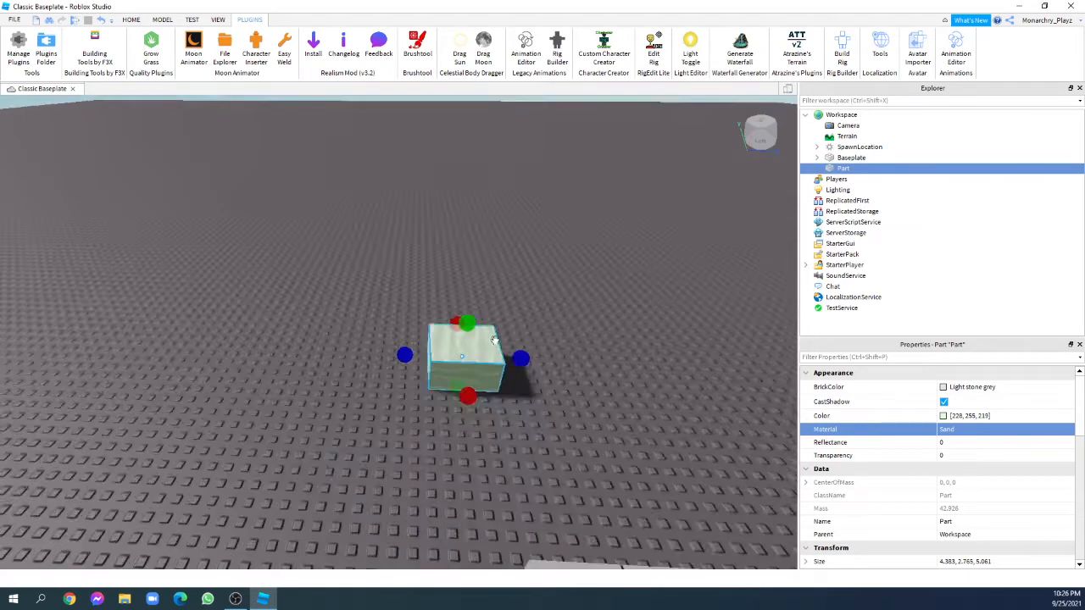
scroll(494, 340, "up", 4)
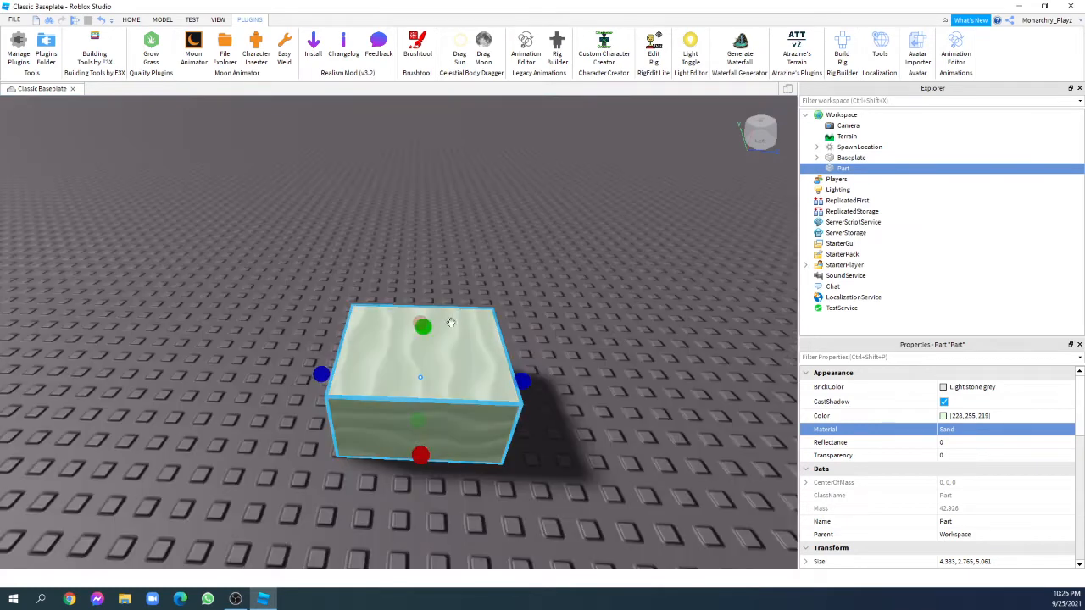
left_click_drag(394, 449, 432, 382)
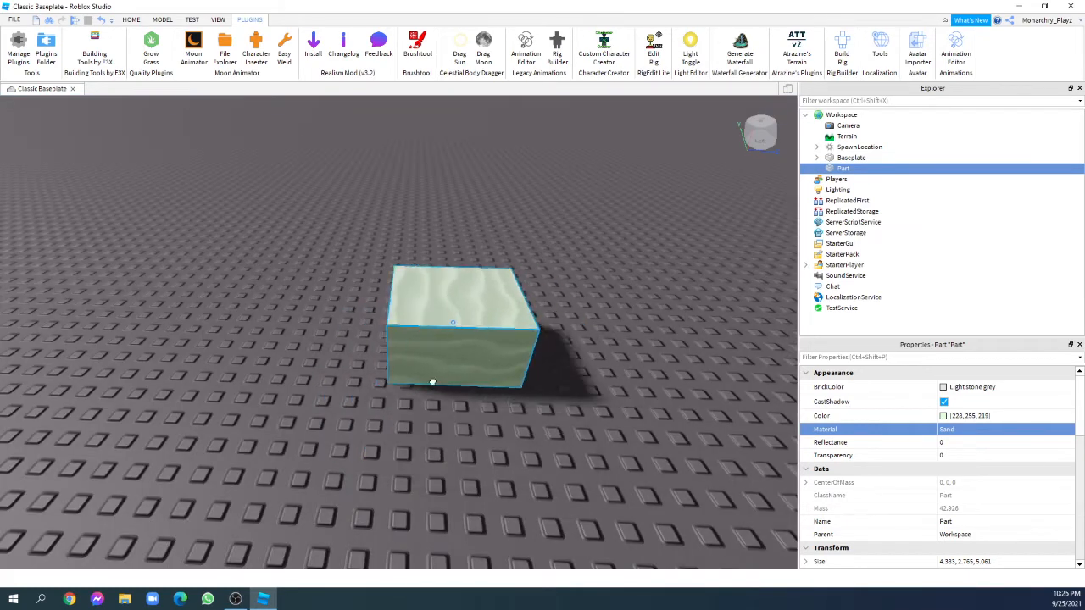
right_click_drag(432, 382, 432, 382)
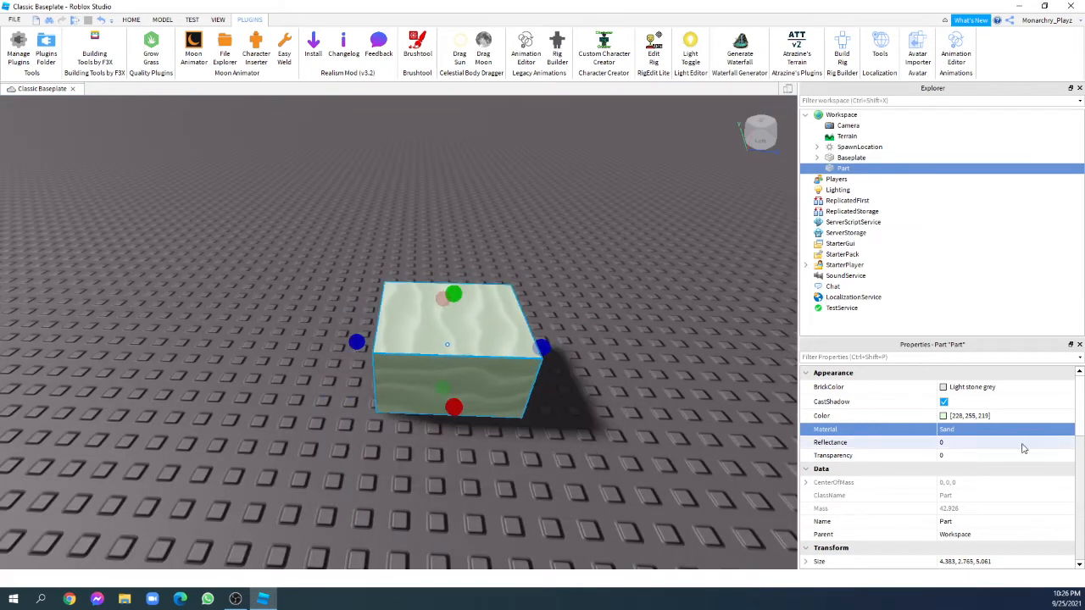
Step: Set the part's Reflectance to 0.8 and its Material to Glass, and view the glass surface up close
left_click(983, 442)
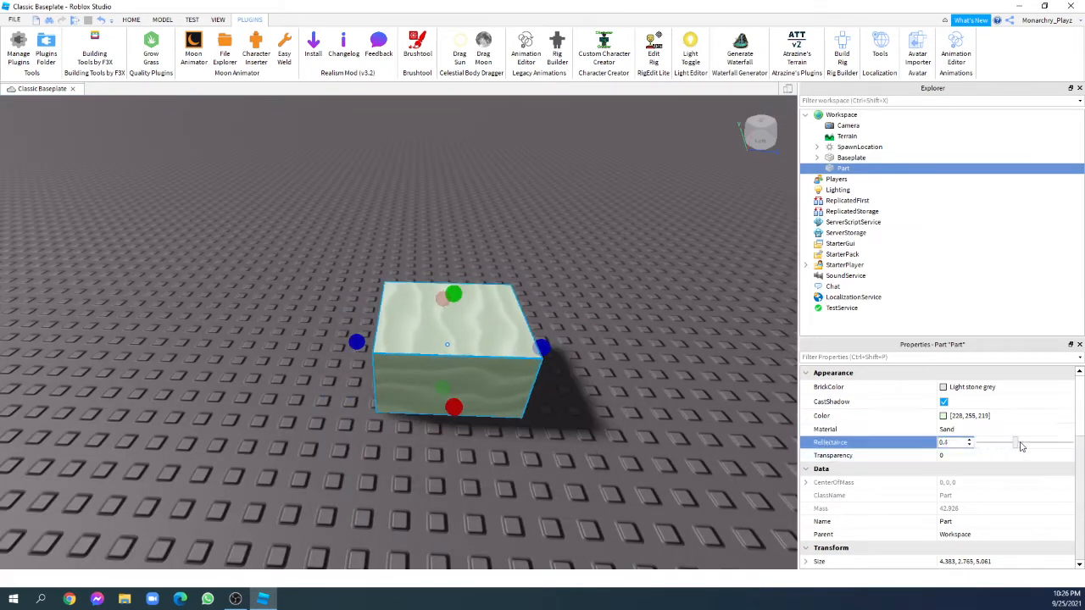
left_click(969, 429)
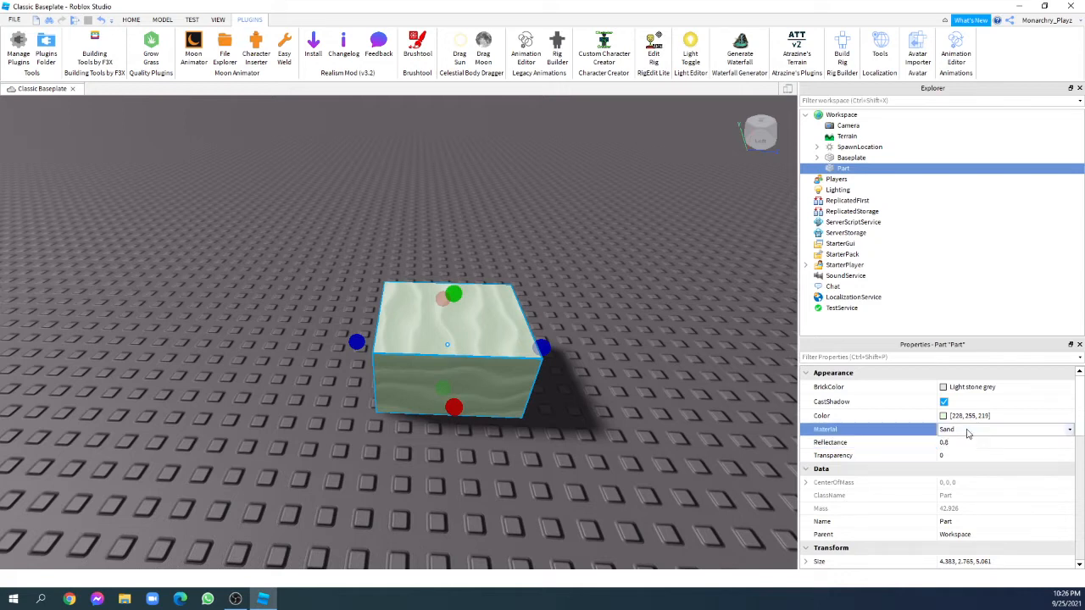
scroll(960, 492, "down", 1)
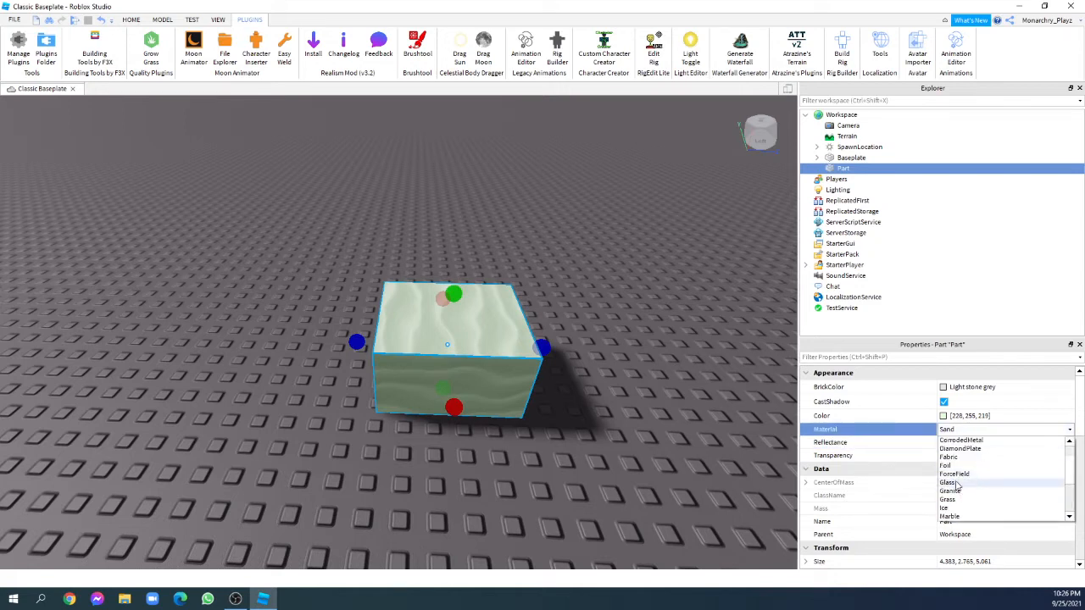
left_click(949, 482)
right_click_drag(534, 299, 534, 299)
key("w")
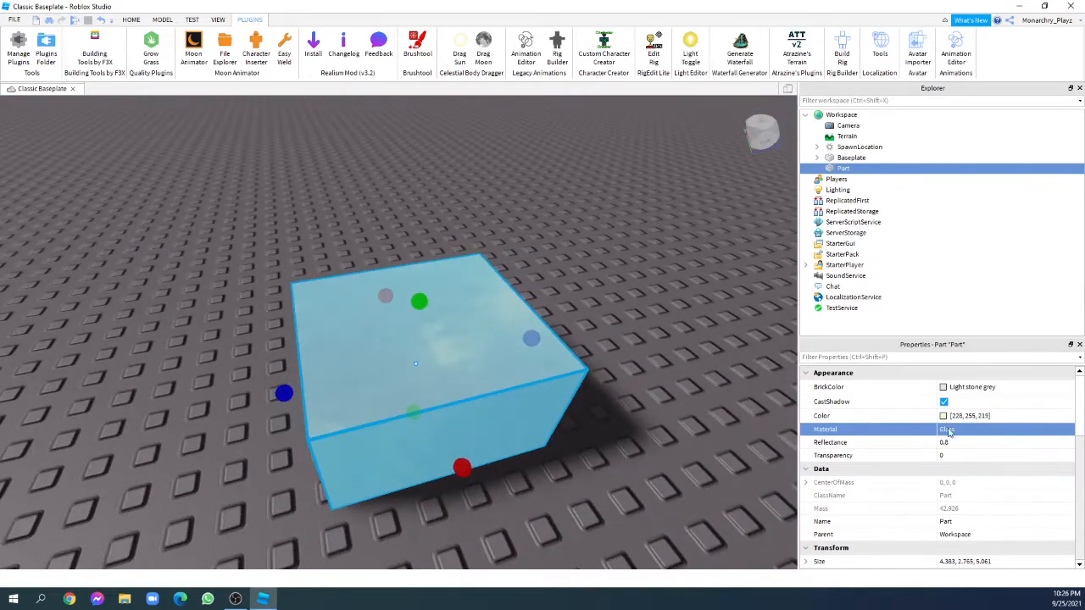
Step: Set the part's Reflectance to 0, raise its Transparency to 1, and return Transparency to 0
left_click(1000, 445)
left_click_drag(1053, 442, 1079, 460)
left_click(975, 456)
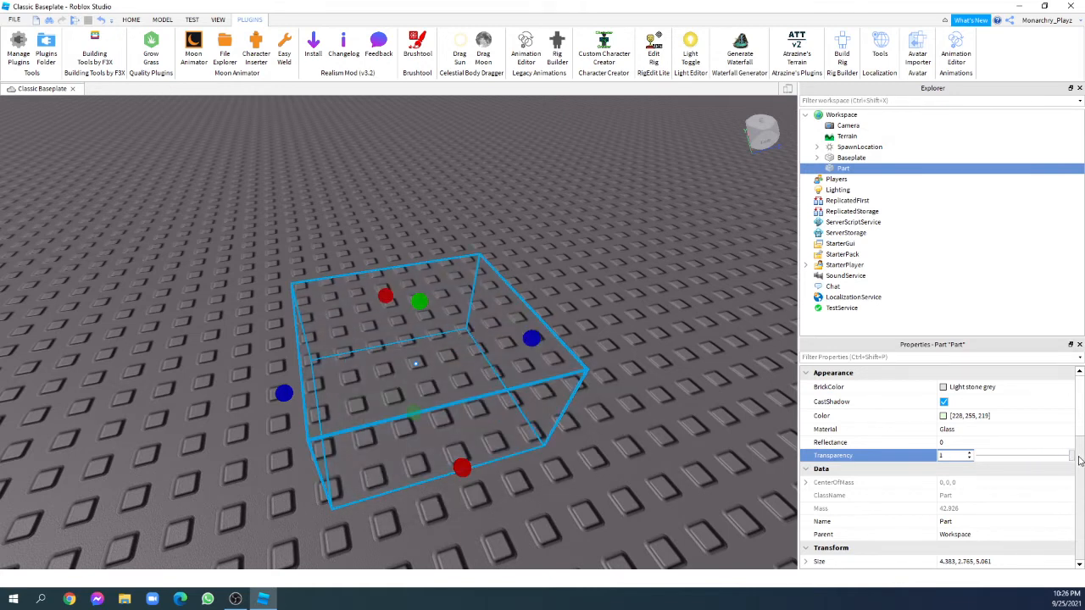
left_click_drag(1078, 460, 962, 467)
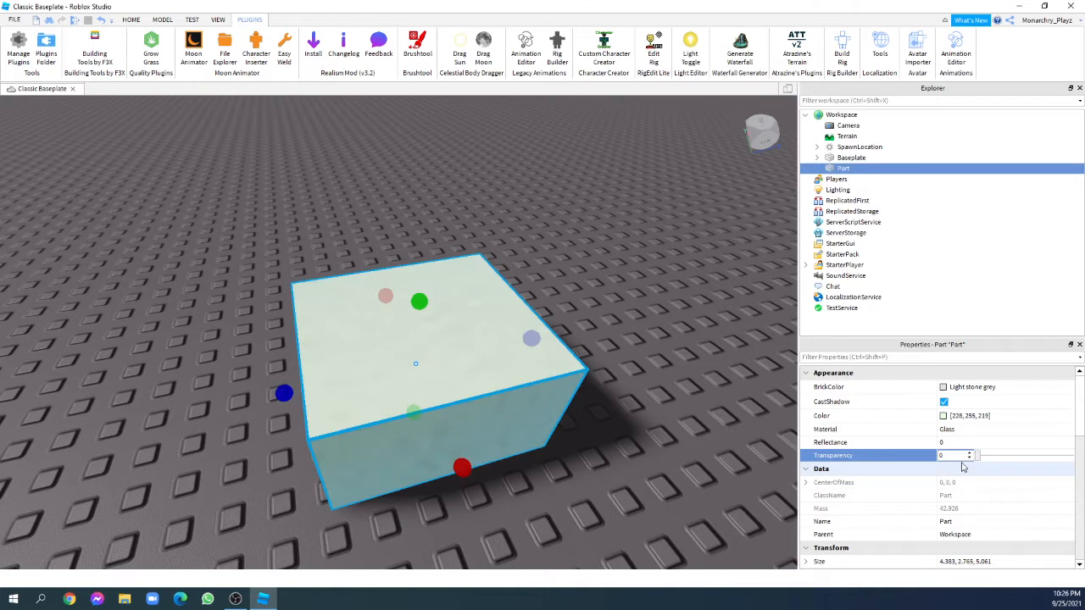
right_click_drag(438, 344, 433, 344)
left_click_drag(978, 463, 891, 473)
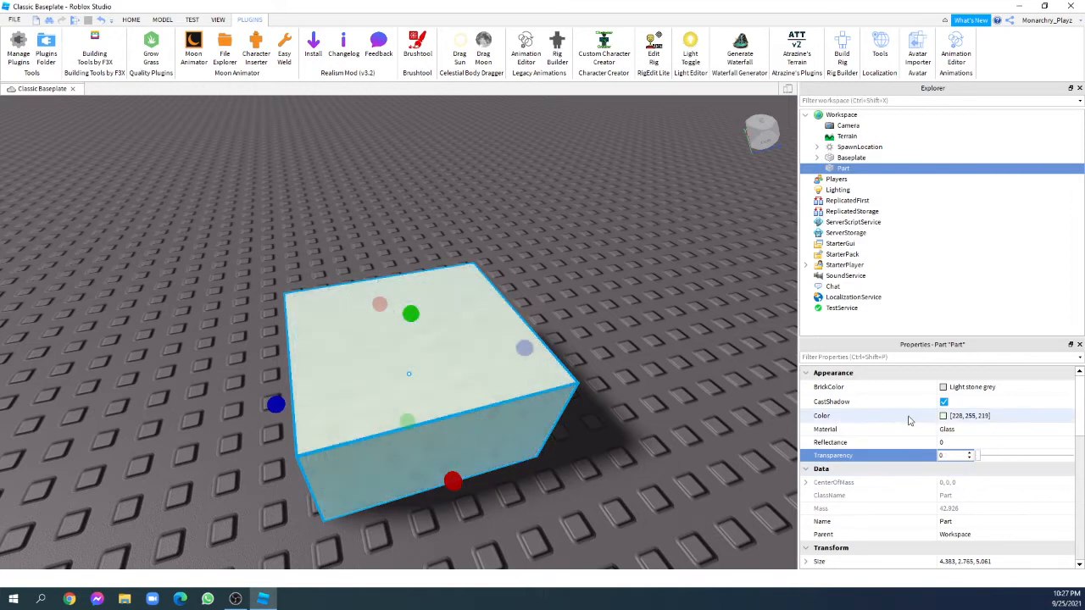
Step: Look through the part's Data, Transform, Pivot and Behavior properties, including Size, Position and Anchored
scroll(909, 420, "down", 1)
scroll(970, 412, "down", 3)
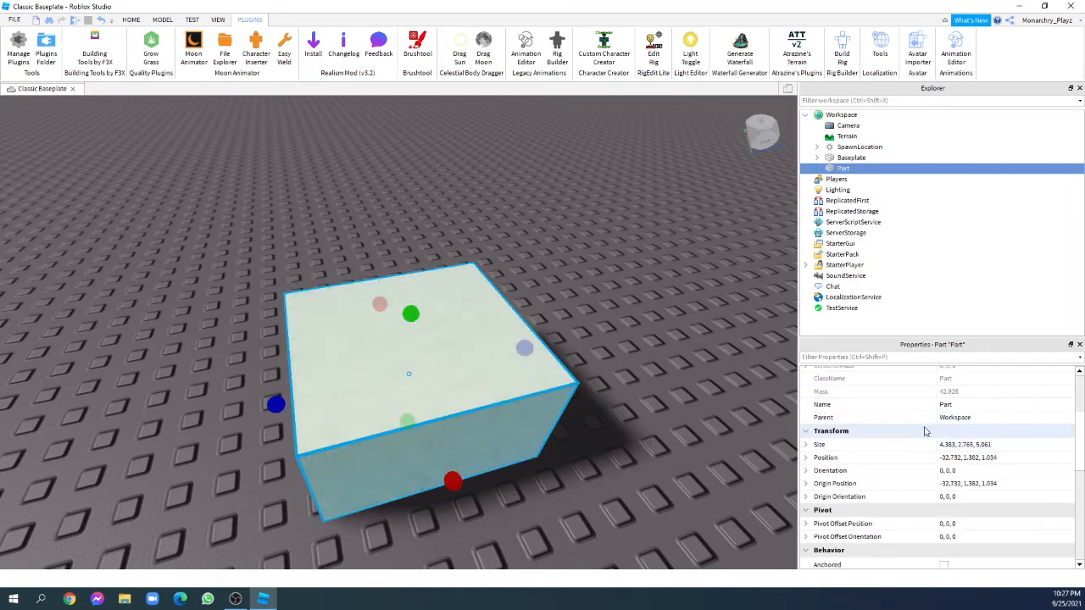
scroll(966, 415, "down", 3)
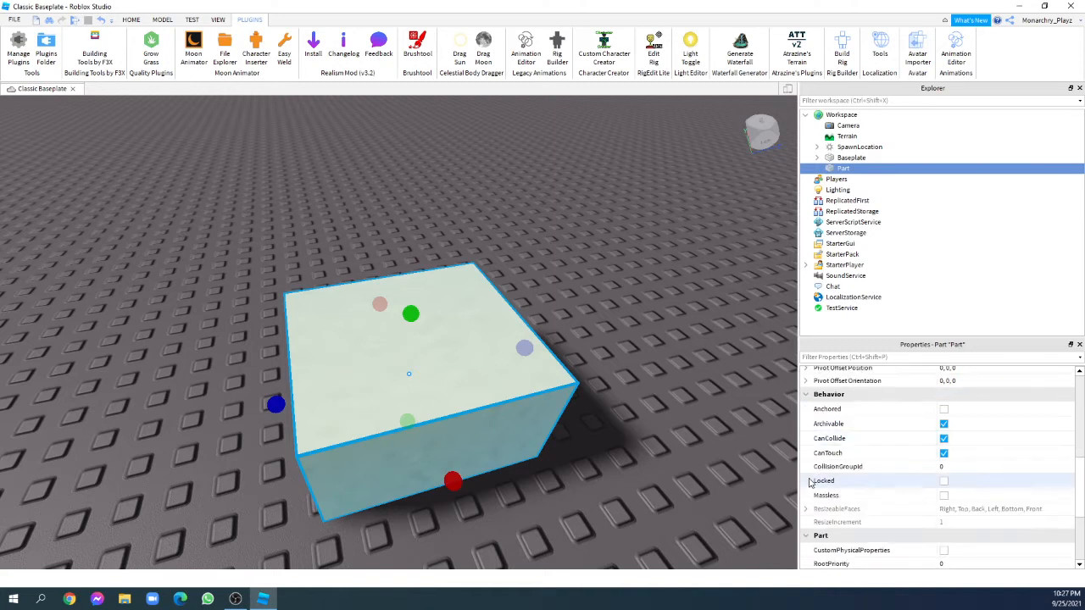
scroll(892, 478, "up", 4)
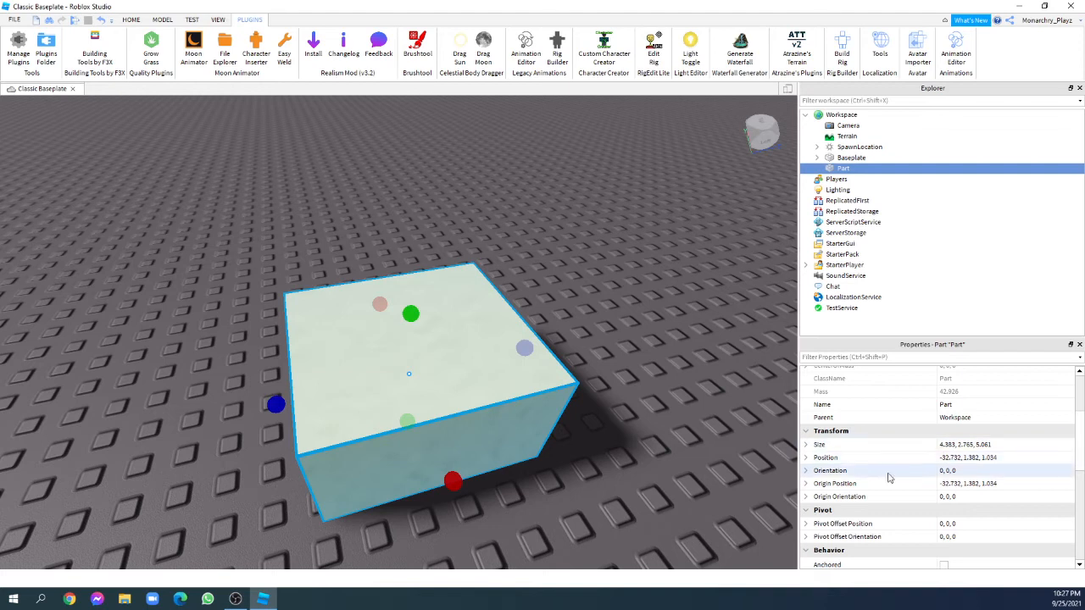
scroll(873, 475, "down", 1)
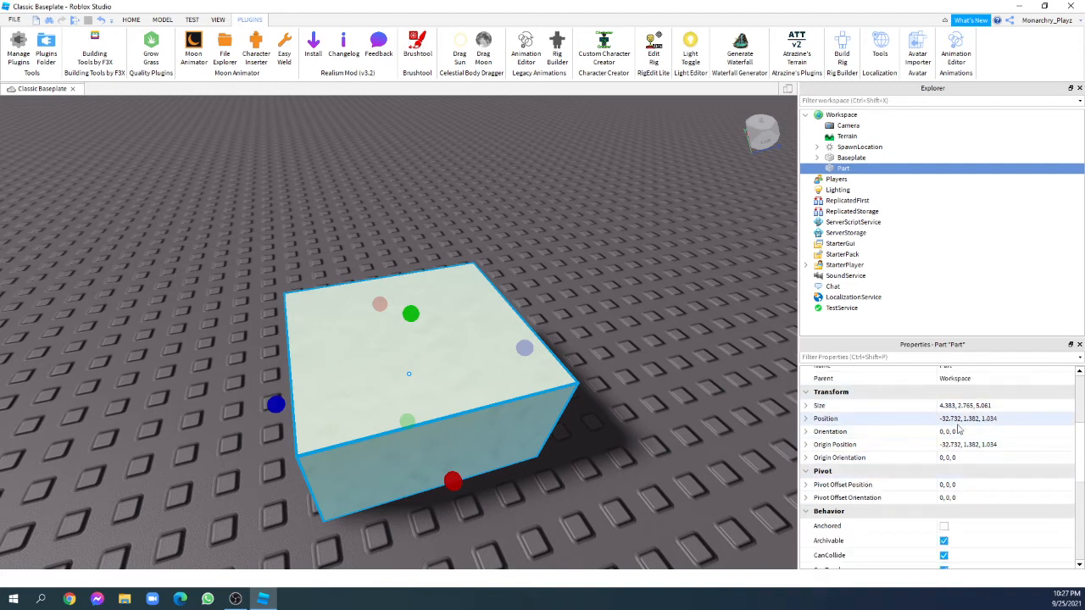
scroll(975, 479, "up", 2)
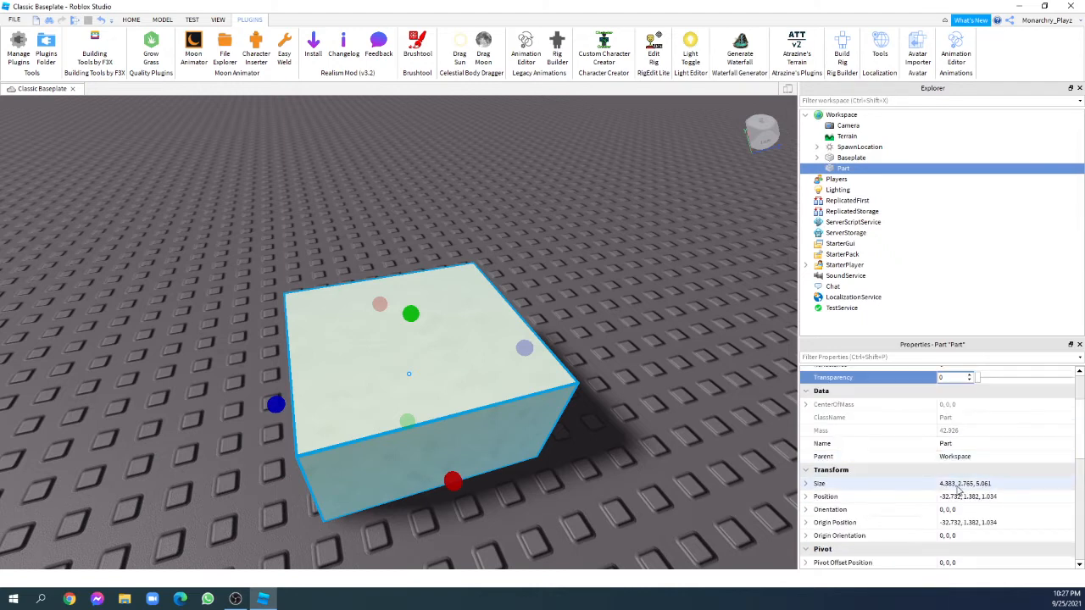
scroll(905, 433, "up", 1)
scroll(1034, 499, "down", 3)
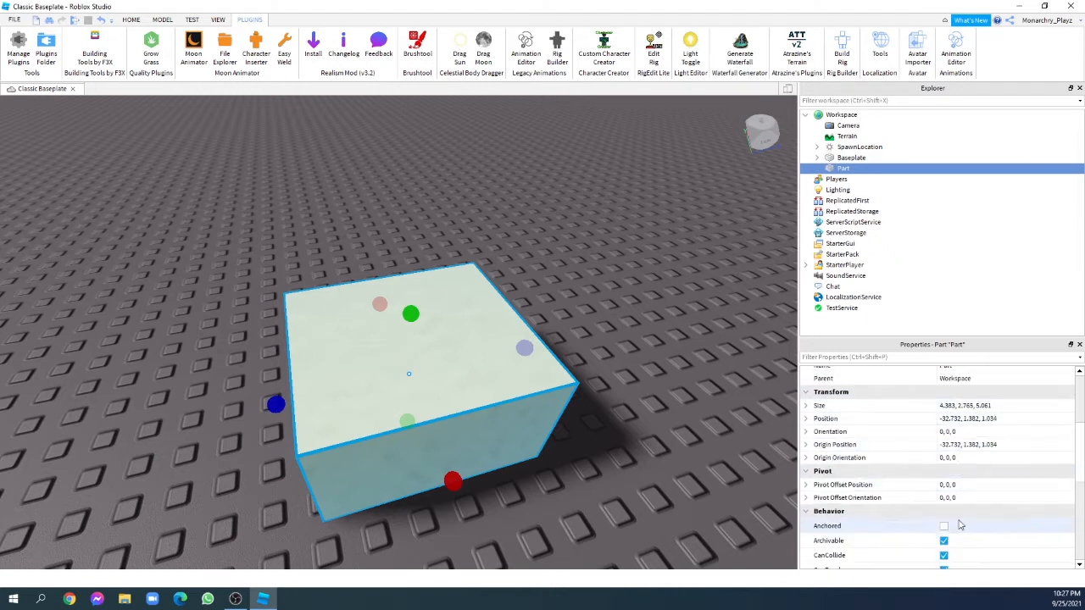
scroll(958, 427, "down", 3)
scroll(645, 306, "down", 4)
scroll(623, 312, "up", 5)
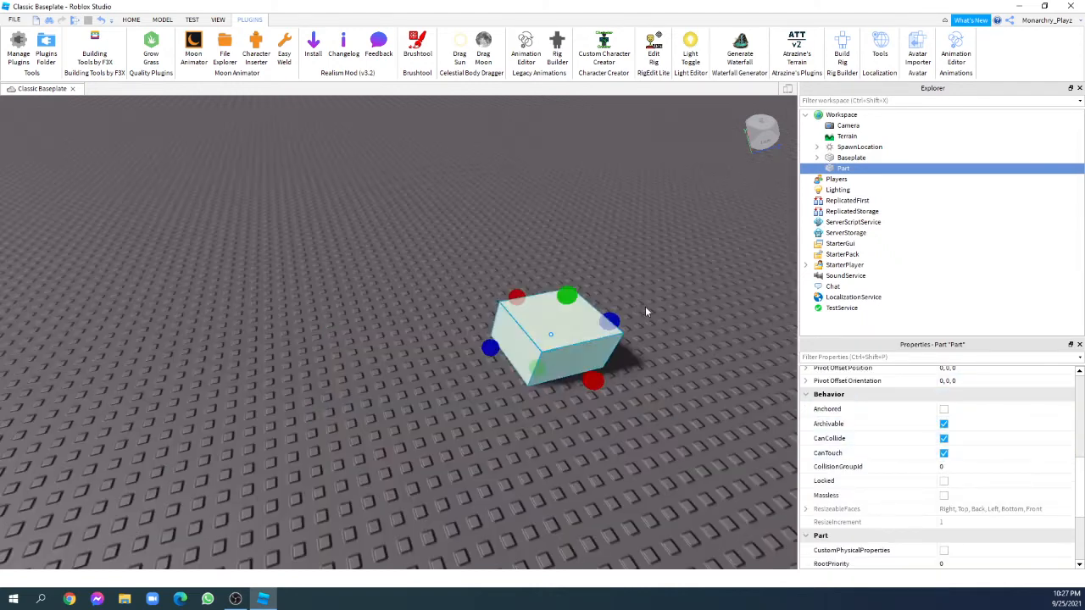
scroll(623, 312, "down", 5)
scroll(425, 457, "up", 6)
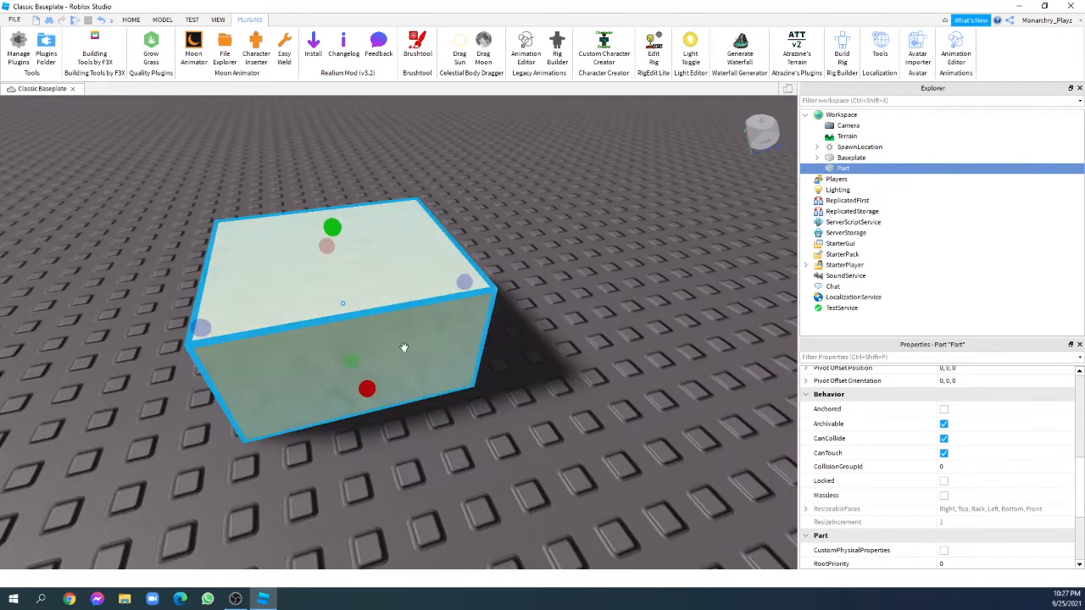
key("ctrl+3")
scroll(574, 366, "down", 5)
scroll(697, 365, "up", 6)
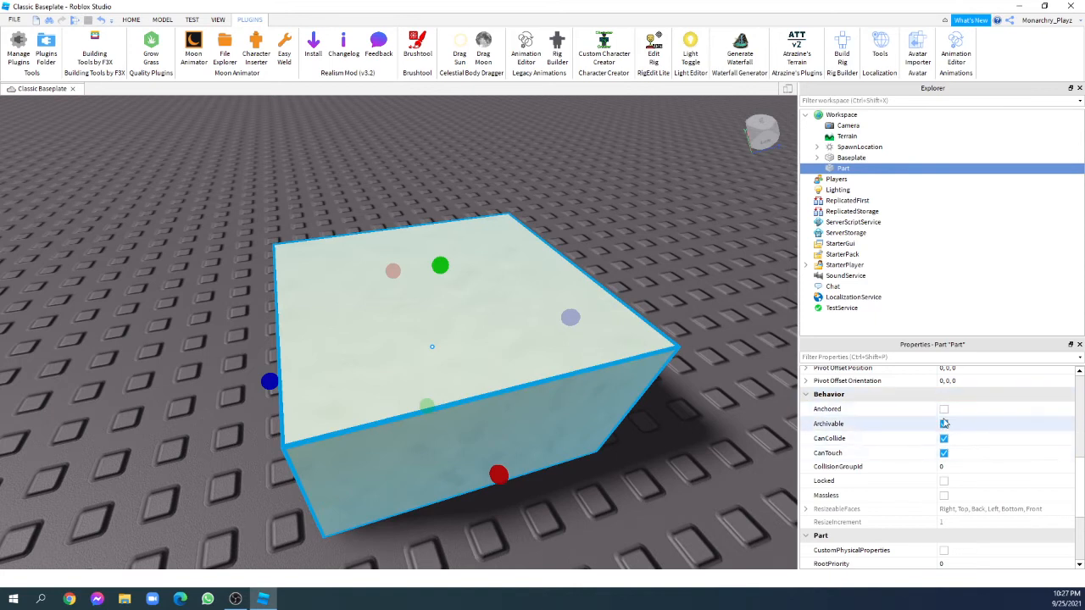
scroll(407, 300, "down", 5)
scroll(374, 253, "up", 6)
scroll(375, 252, "down", 2)
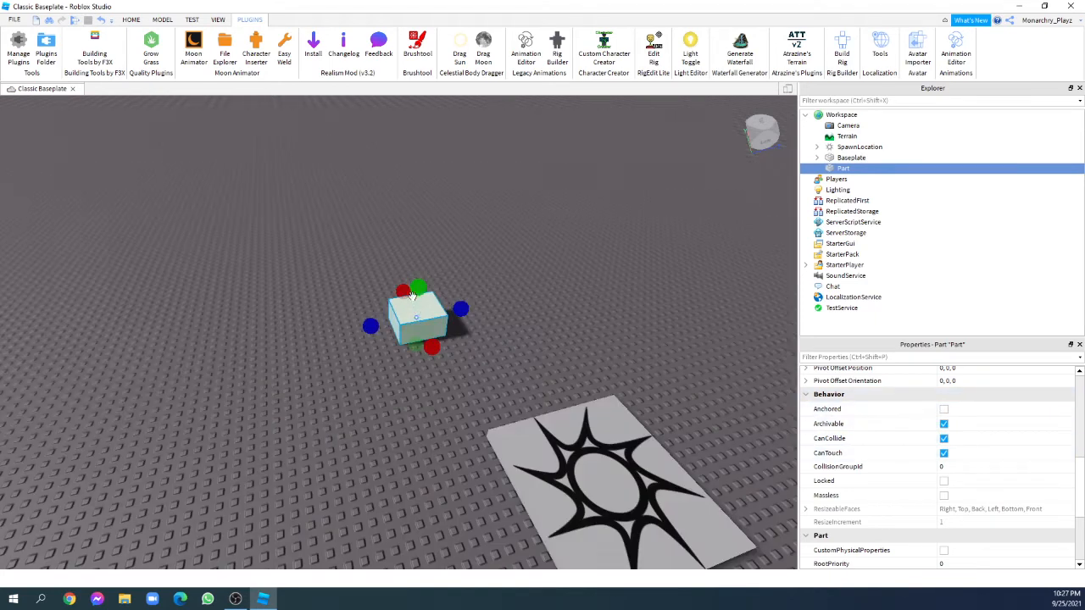
Step: Start a play test and walk the character from the spawn location to the part
left_click(130, 20)
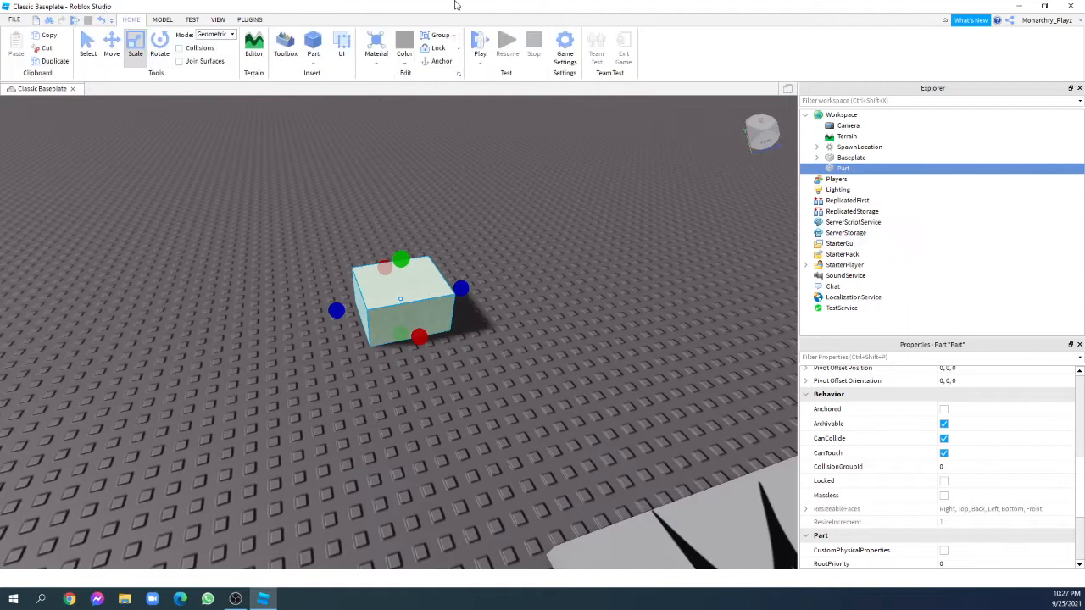
left_click(480, 44)
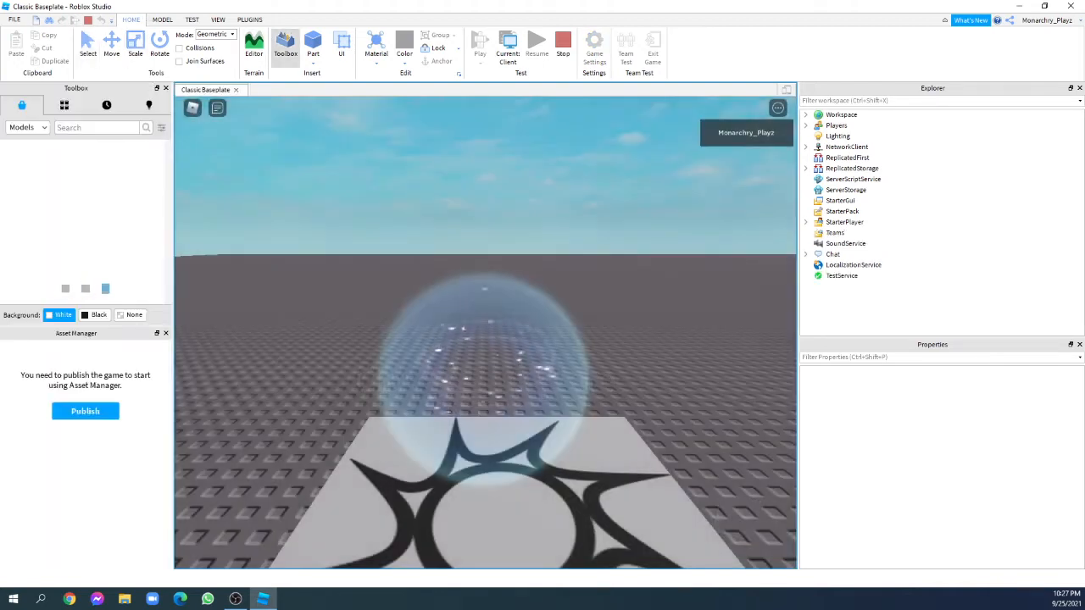
right_click_drag(530, 339, 522, 389)
key("w")
key("w")
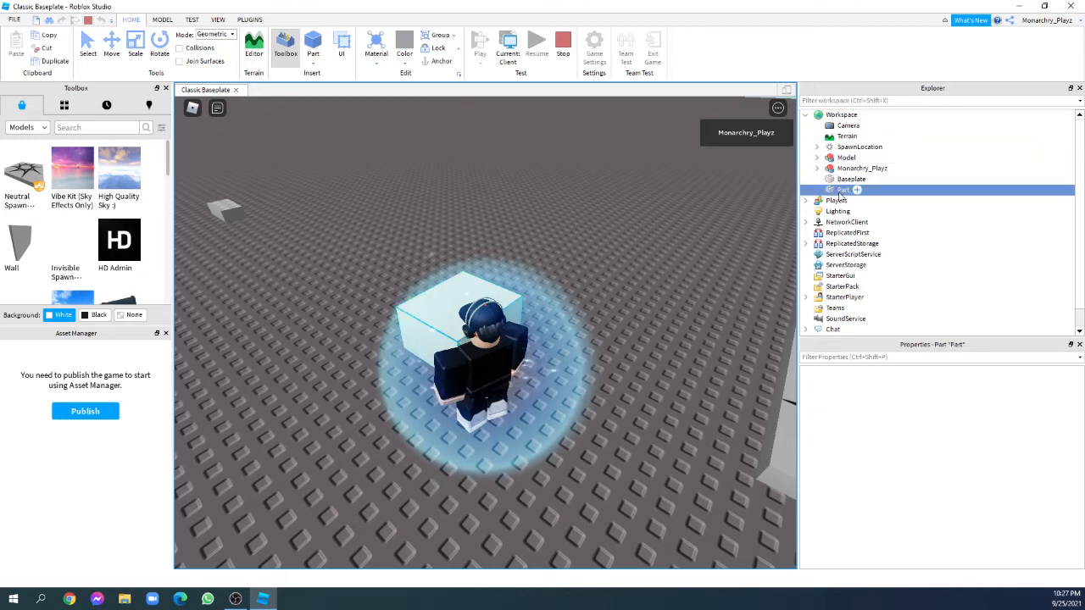
Step: Show the Behavior properties of the part while the play test runs
scroll(927, 390, "down", 5)
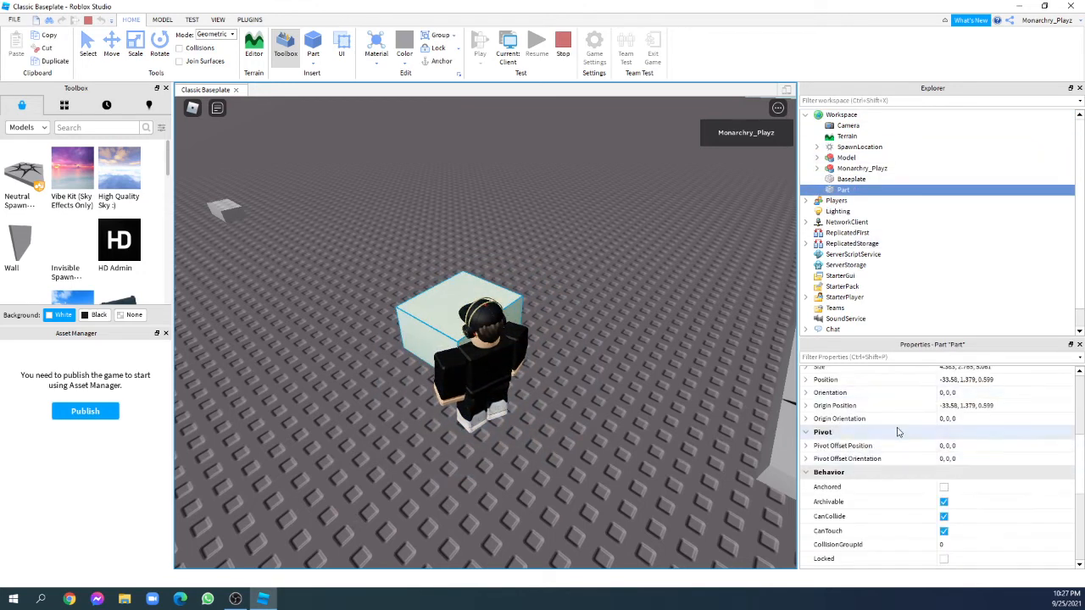
scroll(897, 428, "down", 2)
right_click_drag(452, 346, 452, 345)
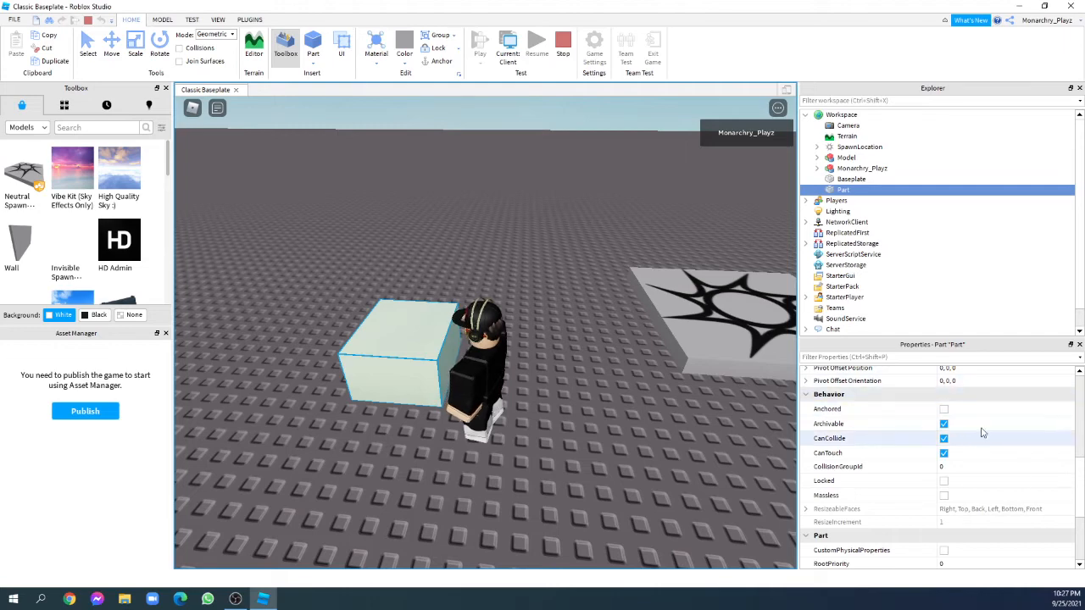
Step: Walk the character against the unanchored part to push it across the baseplate
right_click_drag(561, 422, 561, 422)
key("w")
key("a")
key("s")
key("w")
key("d")
key("a")
key("w")
Step: View the available part shapes, and push the unanchored part again with the character from other sides
left_click(313, 65)
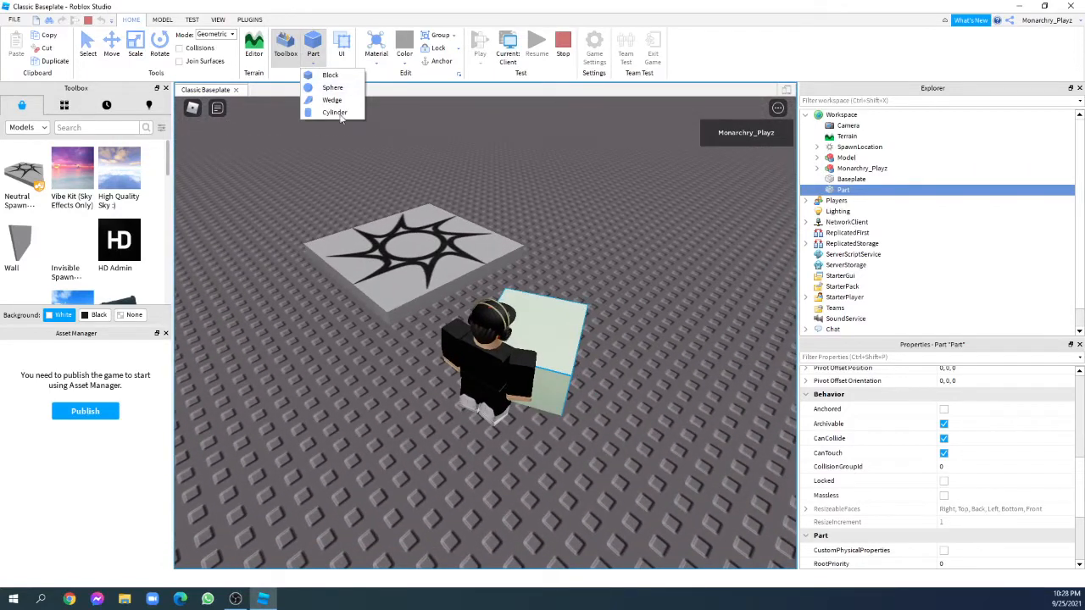
right_click_drag(584, 239, 432, 307)
key("d")
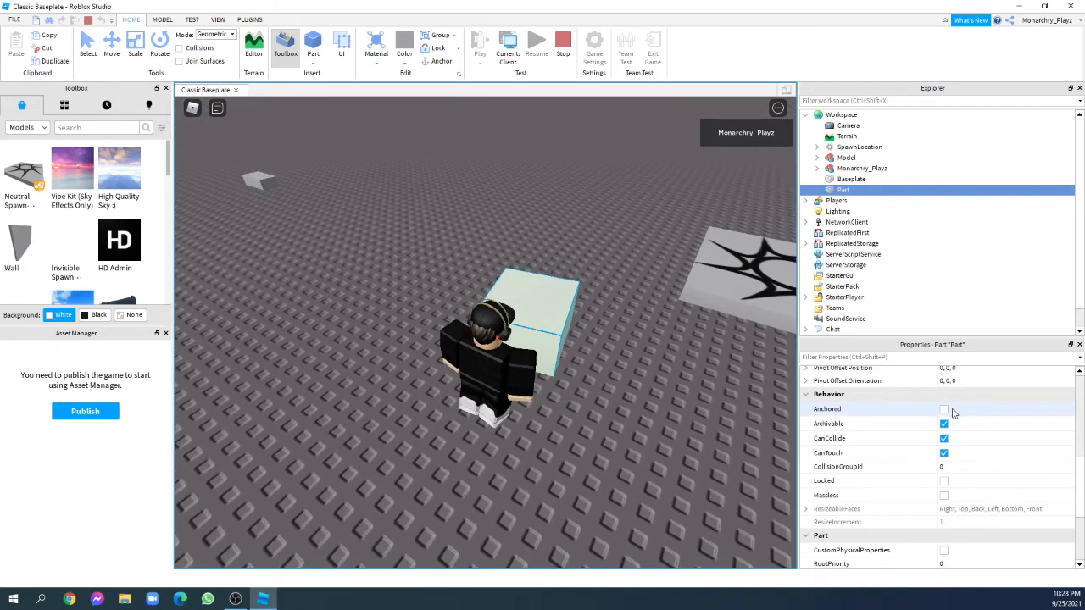
key("w")
right_click_drag(586, 322, 573, 290)
key("w")
key("a")
key("a")
key("w")
key("a")
key("s")
Step: Turn on Anchored for the part and raise it with the Move tool to above the character's head
left_click(945, 410)
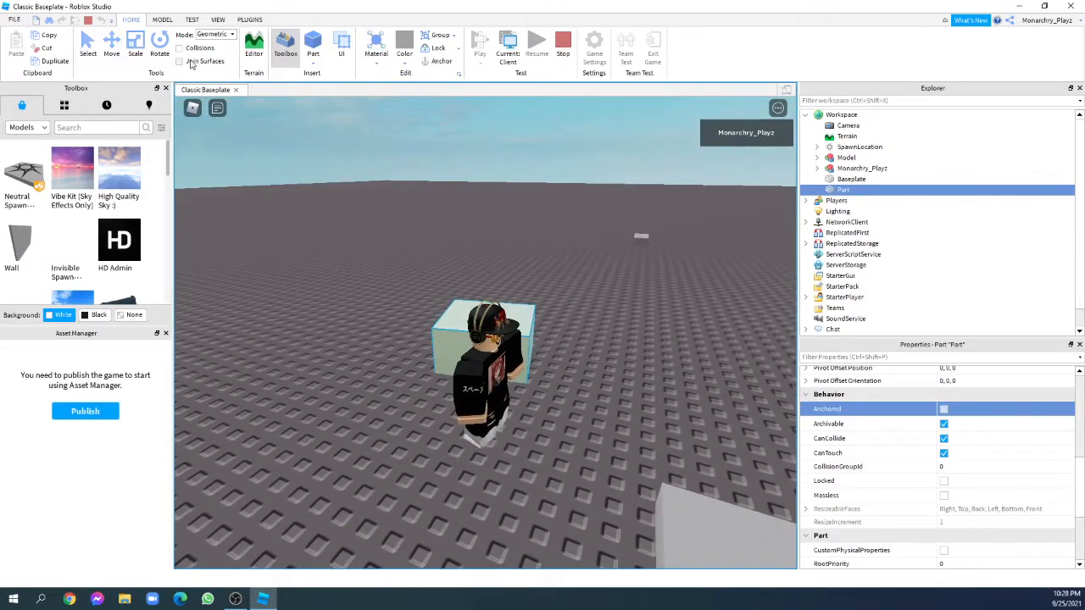
left_click_drag(489, 272, 485, 112)
left_click_drag(487, 291, 483, 106)
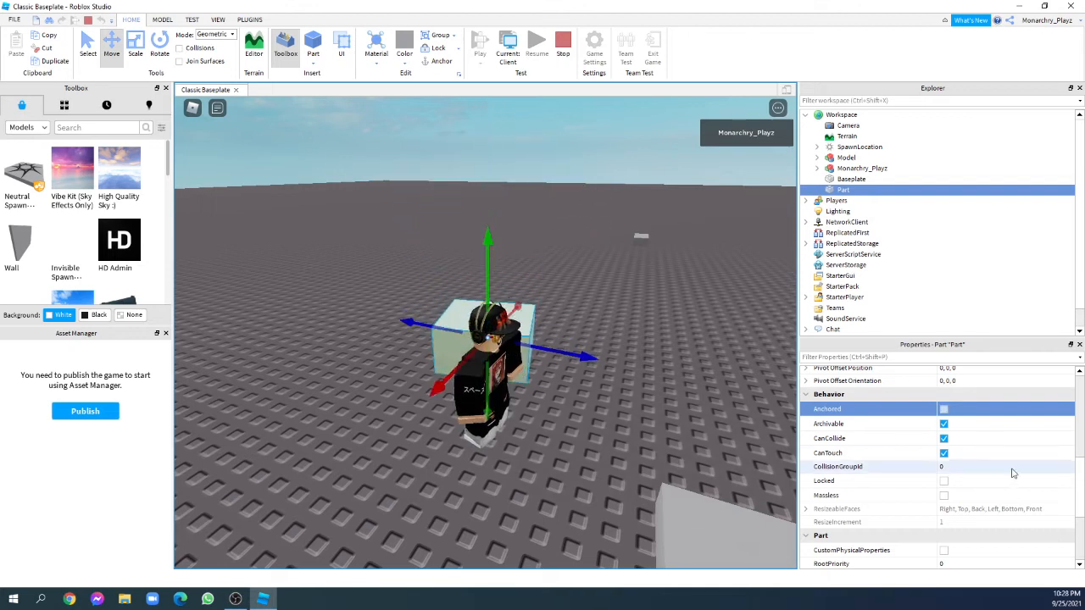
left_click_drag(485, 280, 503, 170)
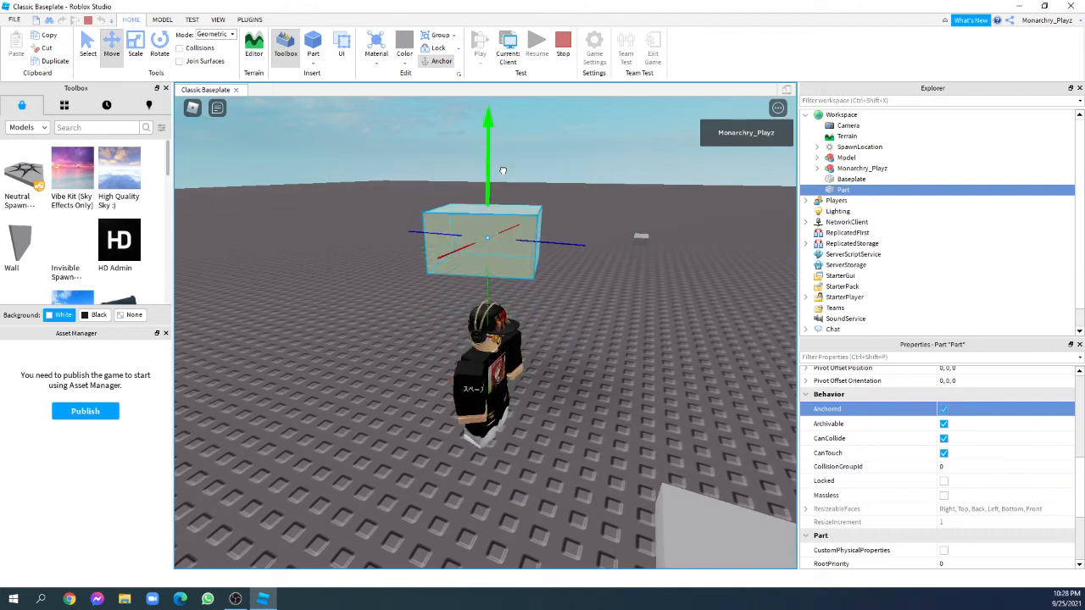
Step: Walk the character around and beneath the raised, anchored part to view it hanging in the air
right_click_drag(538, 299, 514, 332)
key("w")
key("s")
key("w")
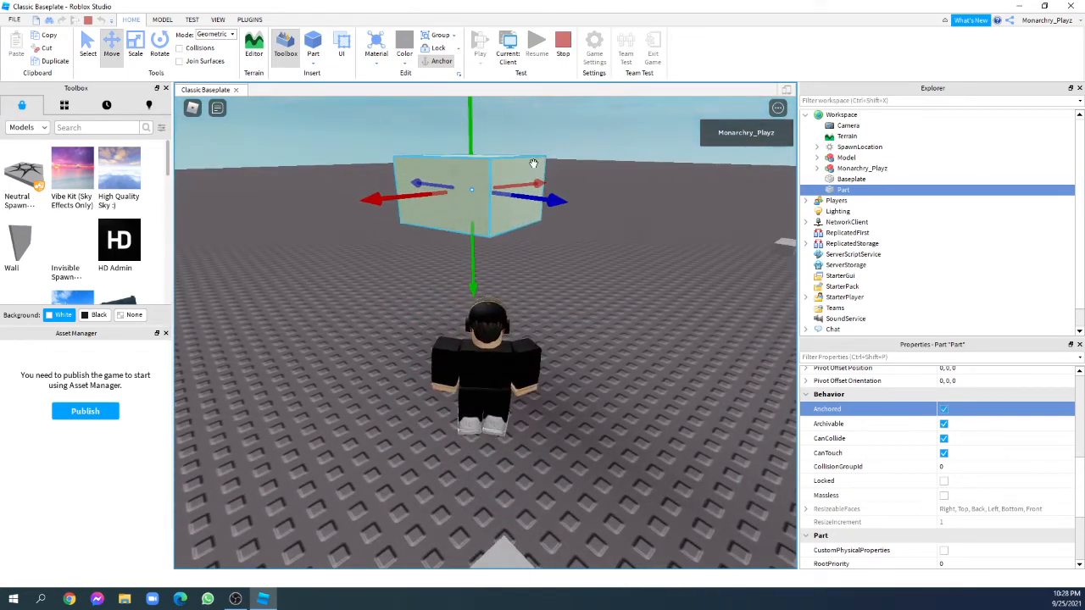
Step: Turn off Anchored for the raised part and move the dropped part across the baseplate to beside the character
left_click(944, 410)
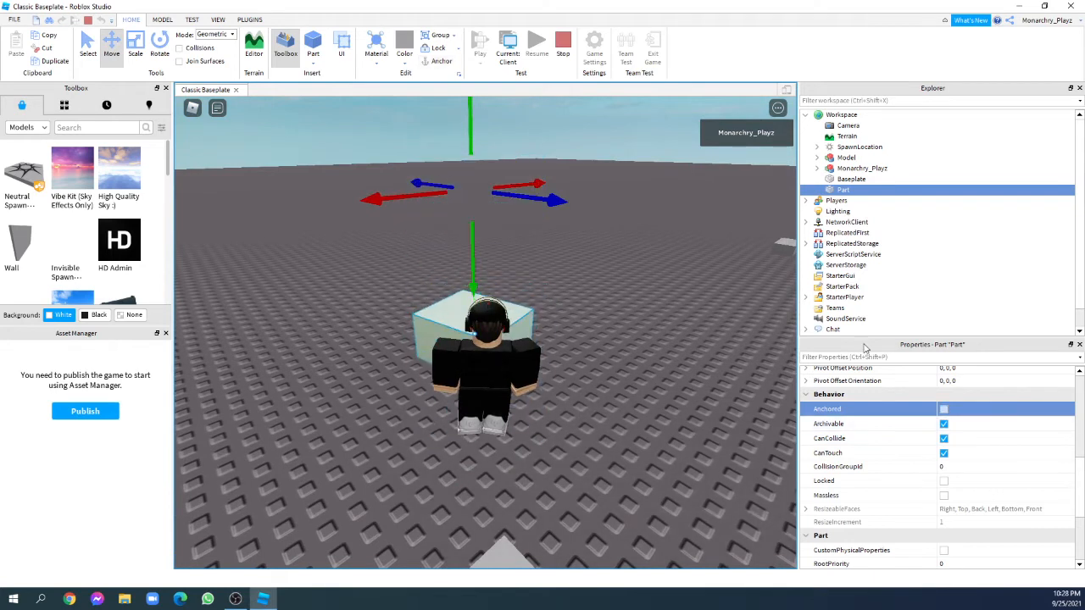
left_click(454, 257)
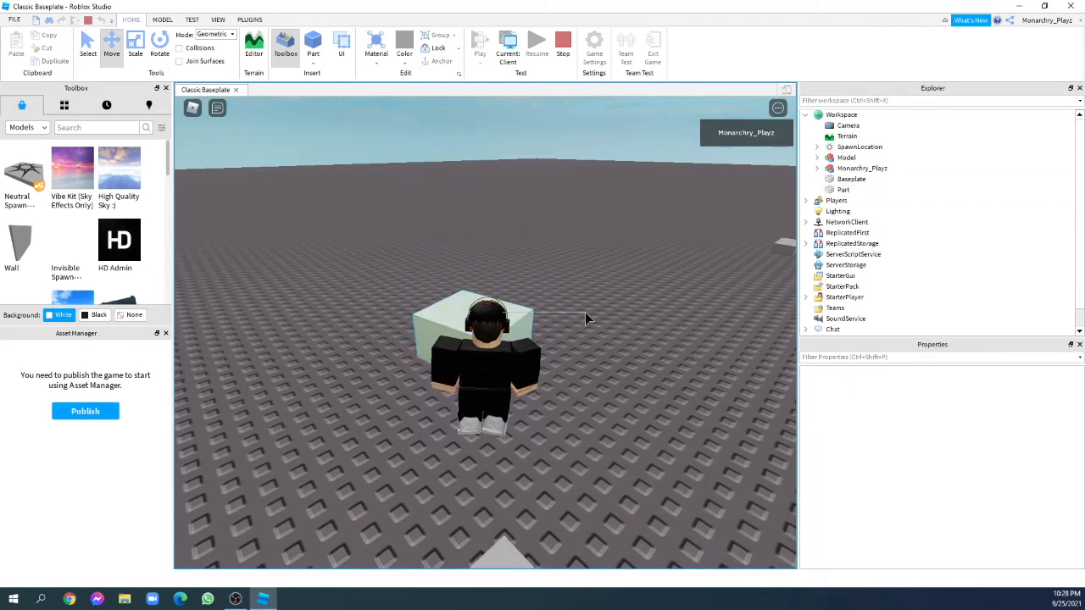
left_click_drag(455, 299, 577, 307)
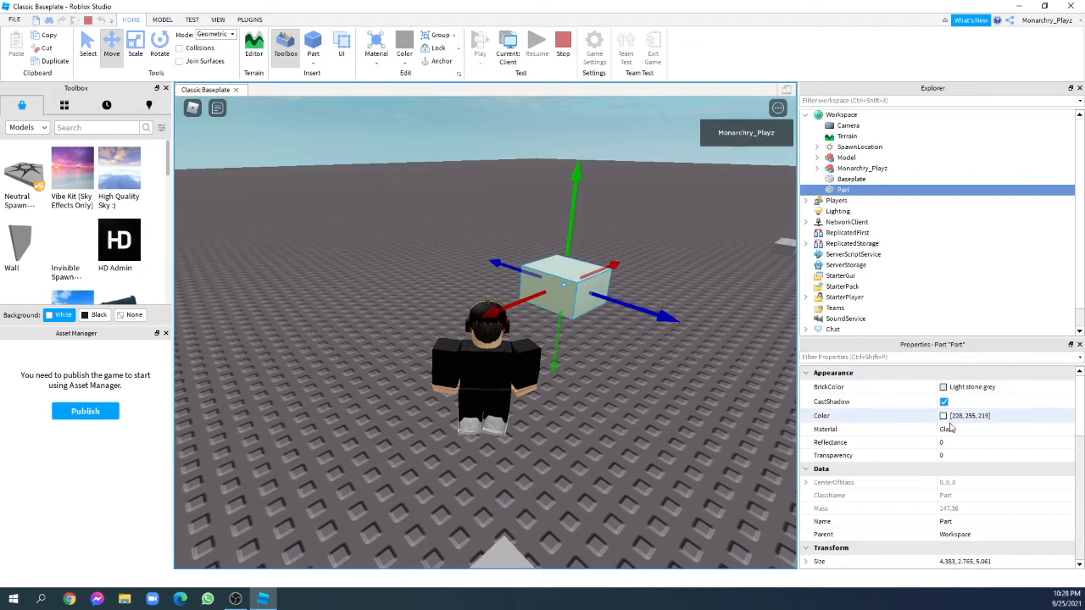
Step: Turn Anchored back on for the part and walk the character against it
scroll(951, 428, "down", 8)
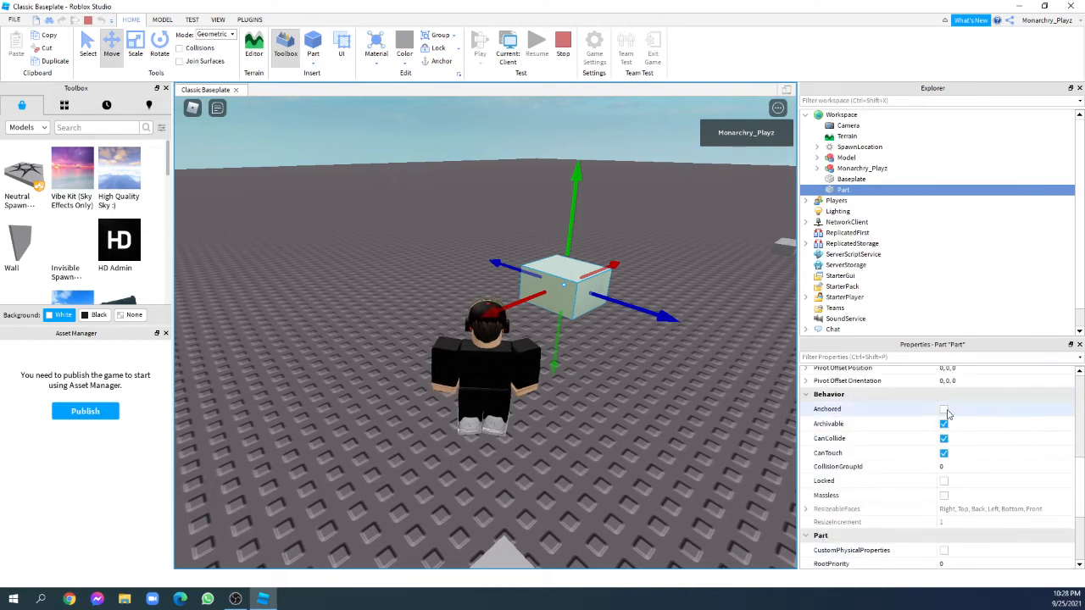
left_click(439, 182)
scroll(583, 254, "up", 3)
key("w")
right_click_drag(492, 255, 492, 258)
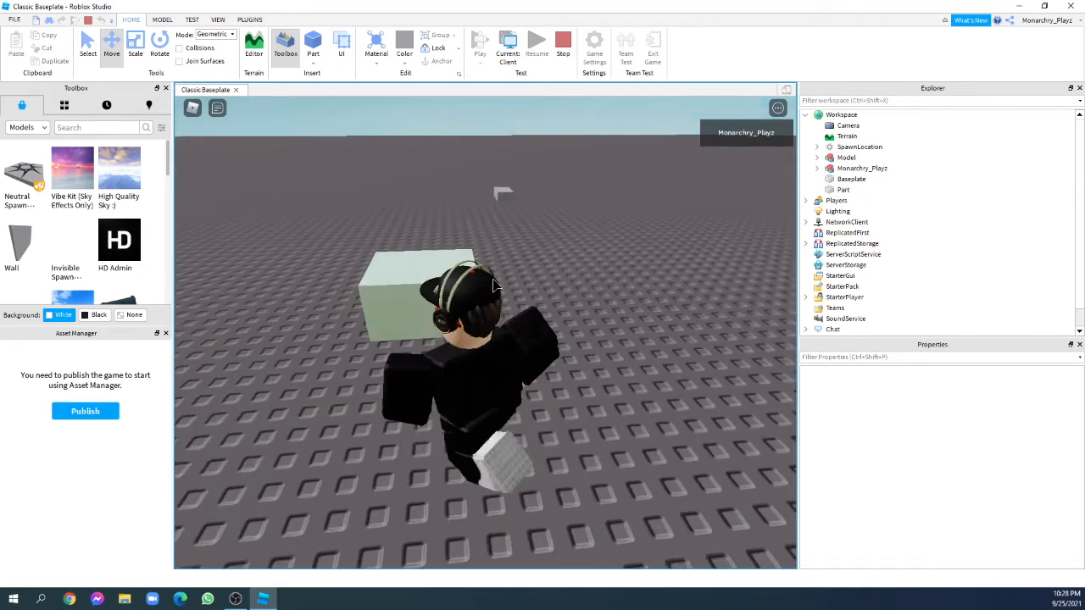
Step: Select the anchored part, view its CanCollide property under Behavior, and walk the character around it
left_click(491, 260)
scroll(924, 453, "down", 8)
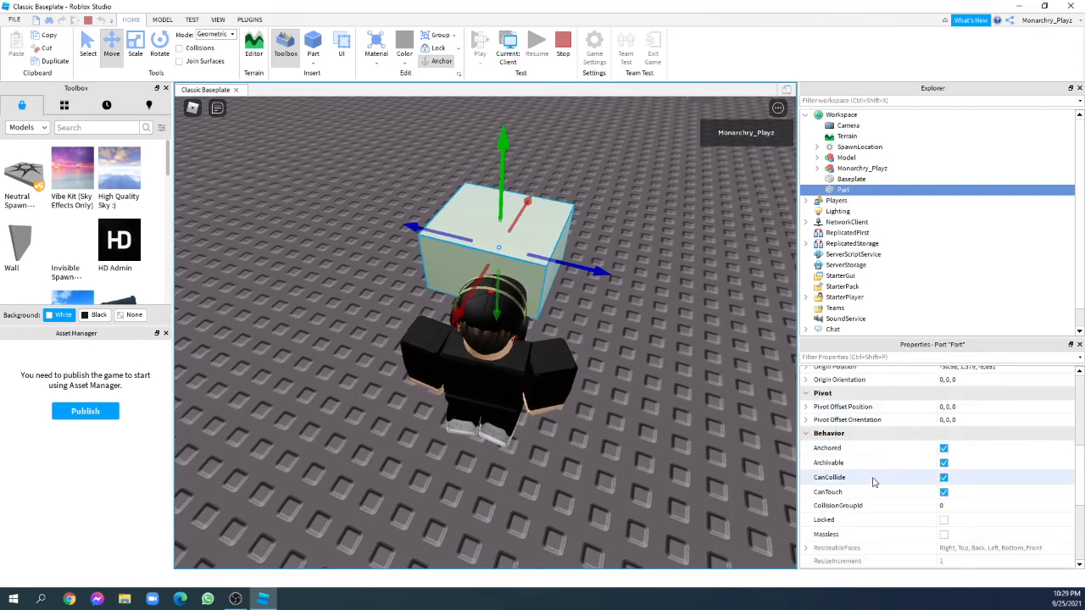
right_click_drag(370, 293, 417, 290)
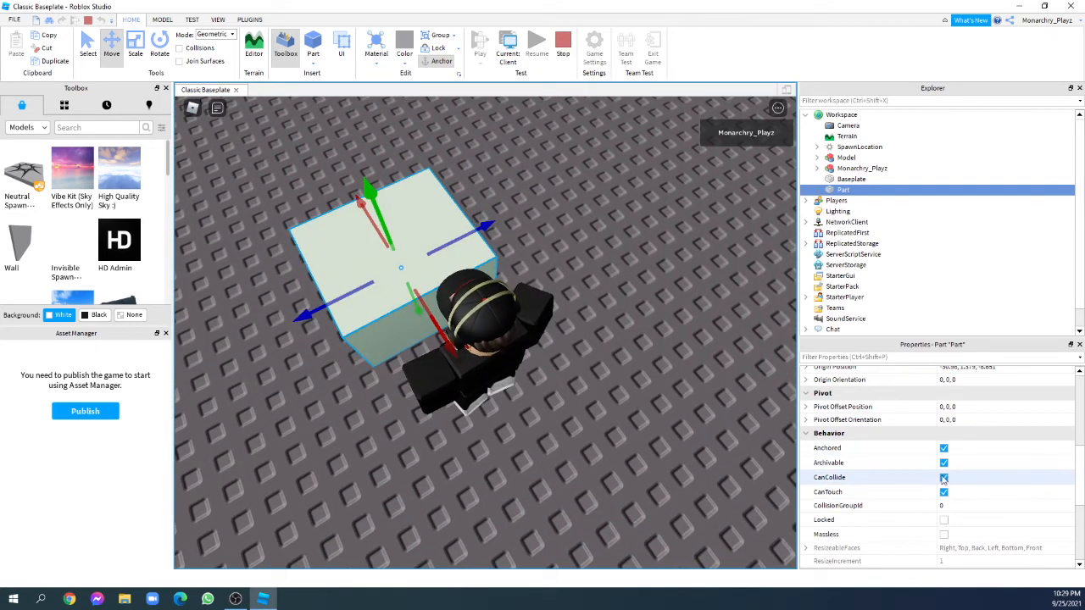
right_click_drag(670, 372, 667, 370)
right_click_drag(586, 390, 601, 389)
key("w")
Step: Move the small gray model on the baseplate and walk the character back and forth between it and the part
left_click_drag(522, 221, 486, 253)
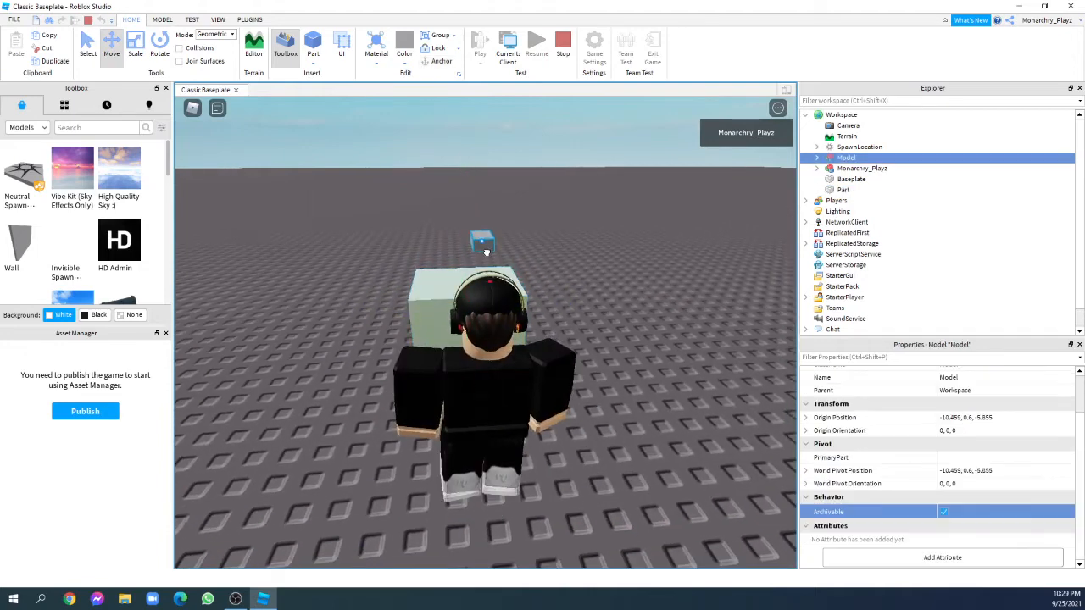
key("s")
key("w")
right_click_drag(542, 281, 569, 344)
key("w")
key("d")
key("w")
key("d")
key("s")
key("s")
key("w")
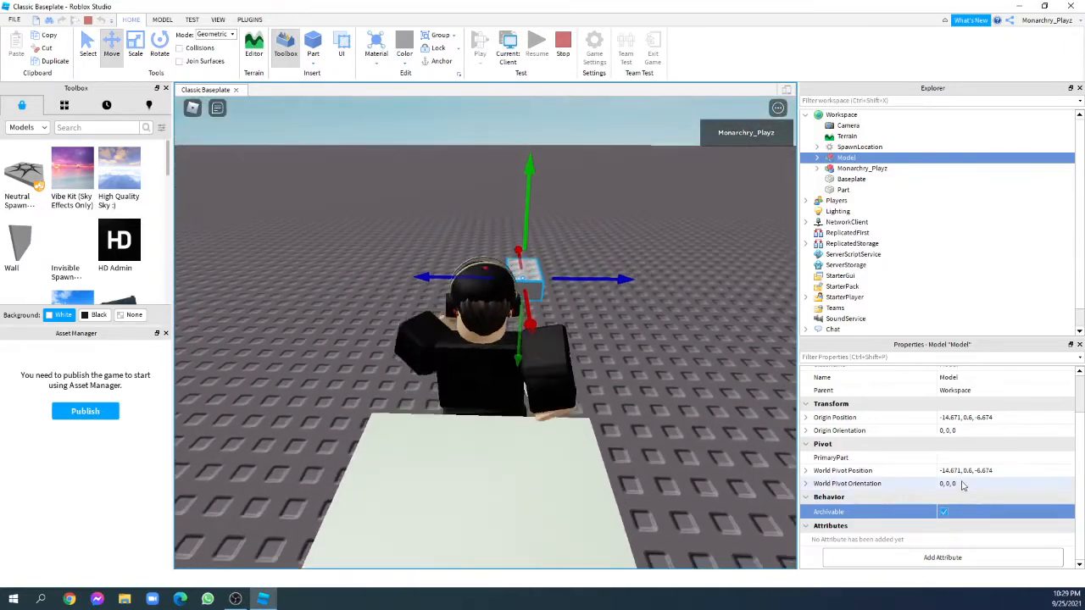
Step: Select the part in the workspace and turn on its CanCollide property
scroll(961, 488, "up", 1)
scroll(959, 487, "down", 2)
left_click(843, 190)
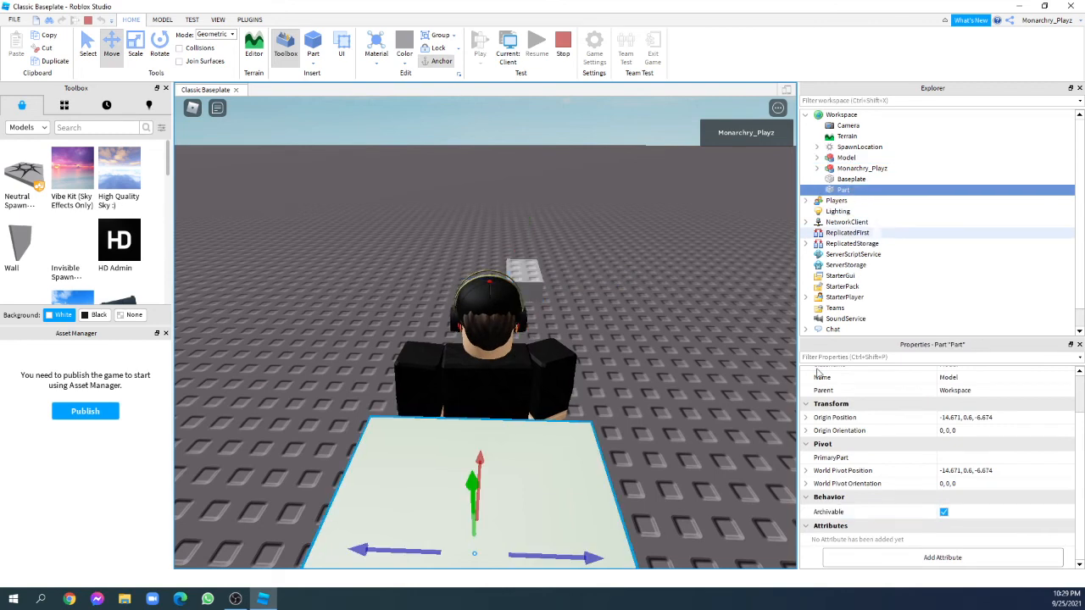
scroll(931, 487, "down", 6)
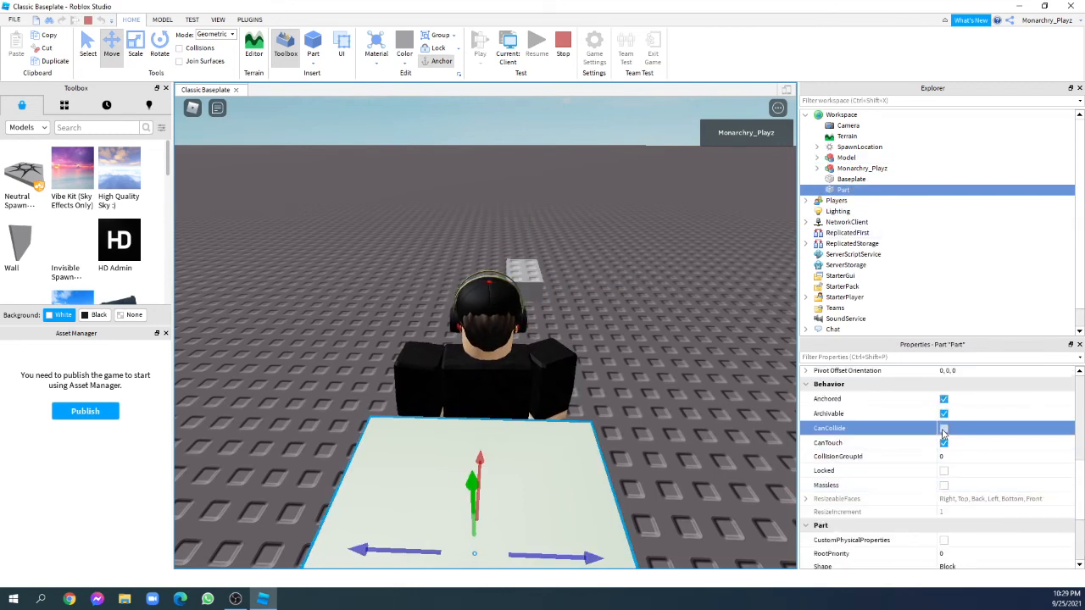
Step: Walk the character repeatedly toward and away from the part to test collision with CanCollide on
right_click_drag(591, 352, 582, 339)
key("s")
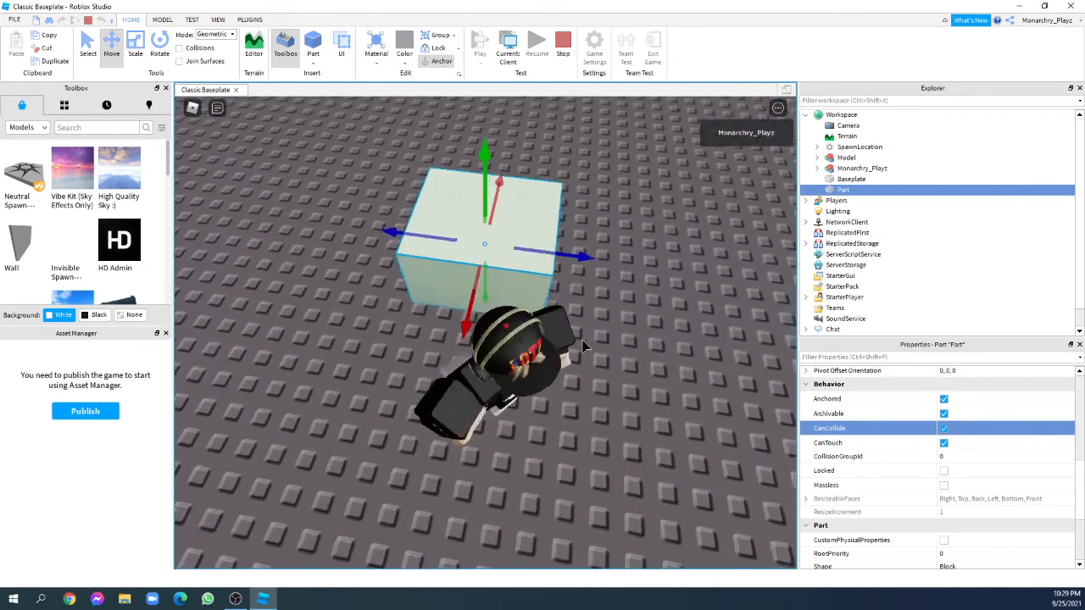
key("w")
key("s")
key("w")
key("s")
right_click_drag(582, 339, 574, 396)
key("w")
key("s")
key("w")
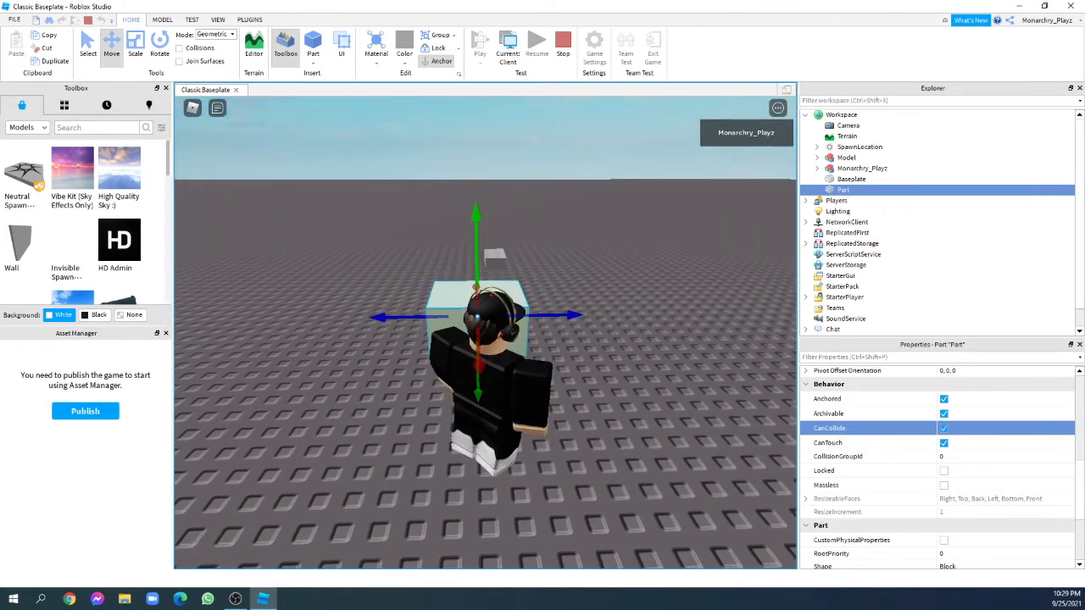